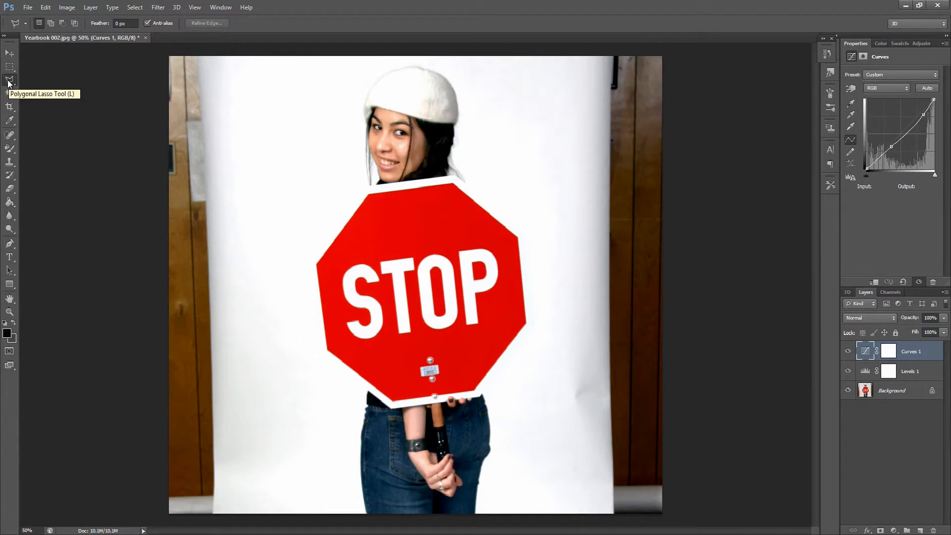
# Draw a freehand Lasso selection around the woman's head and white hat
pyautogui.rightClick(8, 82)
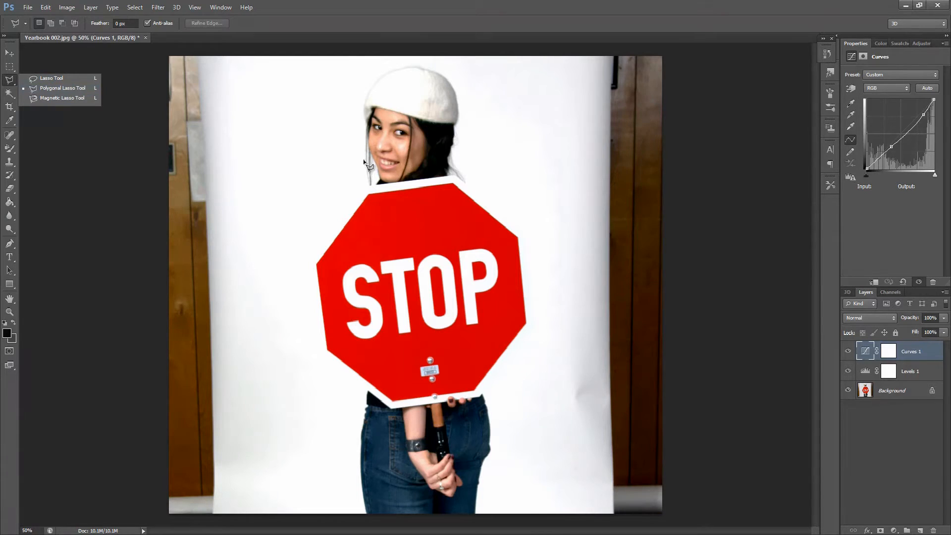
pyautogui.click(45, 81)
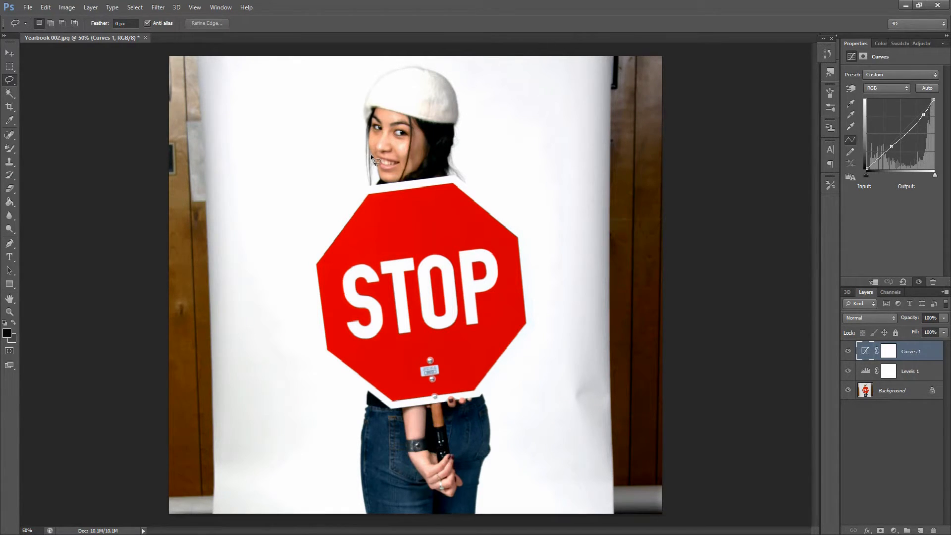
pyautogui.moveTo(373, 164)
pyautogui.mouseDown()
pyautogui.moveTo(383, 183)
pyautogui.moveTo(447, 167)
pyautogui.moveTo(457, 121)
pyautogui.mouseUp()
pyautogui.moveTo(443, 74)
pyautogui.mouseDown()
pyautogui.moveTo(427, 64)
pyautogui.moveTo(381, 74)
pyautogui.moveTo(364, 106)
pyautogui.moveTo(371, 154)
pyautogui.mouseUp()
pyautogui.rightClick(403, 96)
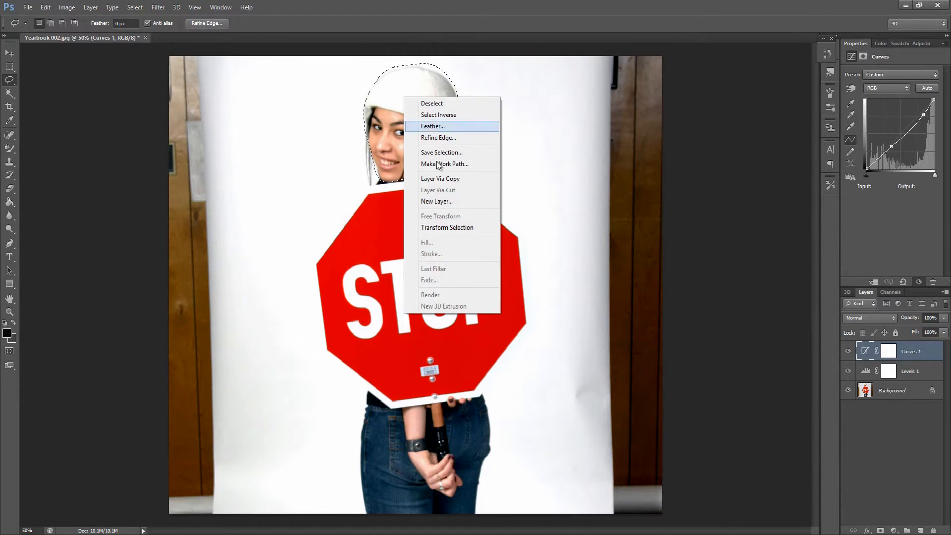
pyautogui.click(434, 89)
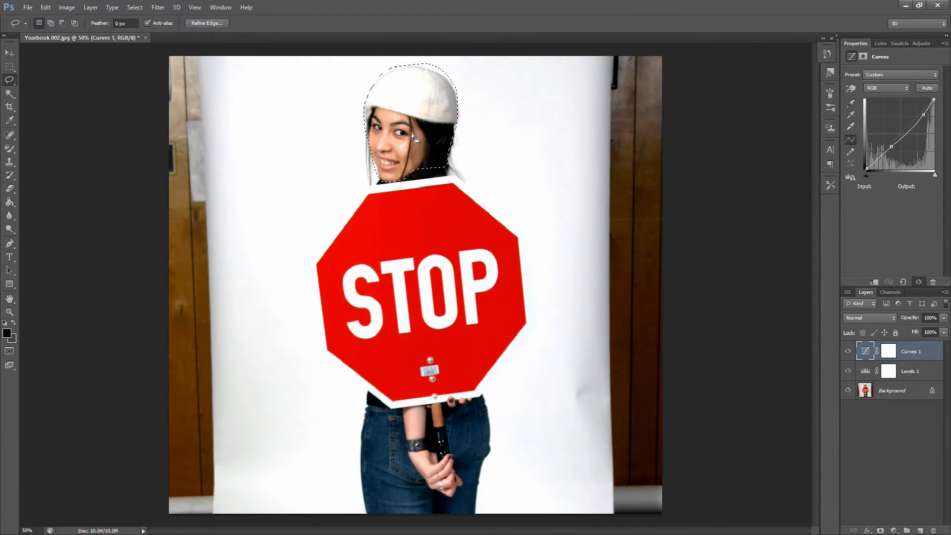
# Trace the head freehand once more from the chin to the hat and clear the selection
pyautogui.click(396, 175)
pyautogui.moveTo(383, 187)
pyautogui.mouseDown()
pyautogui.moveTo(448, 165)
pyautogui.moveTo(462, 145)
pyautogui.moveTo(463, 93)
pyautogui.moveTo(438, 69)
pyautogui.mouseUp()
pyautogui.hotkey('ctrl', 'd')
# Try to outline the woman's head and hat with straight Polygonal Lasso segments and abandon the outline
pyautogui.rightClick(8, 80)
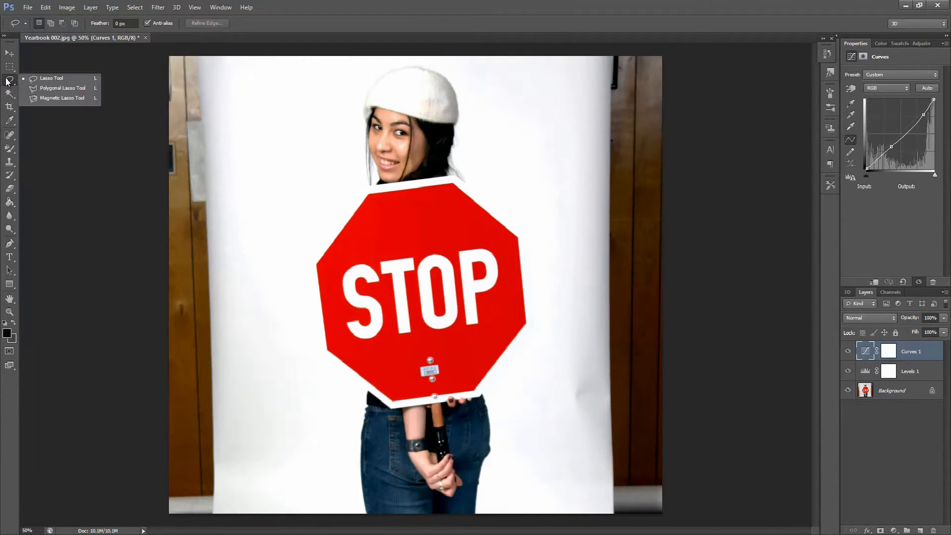
pyautogui.click(47, 89)
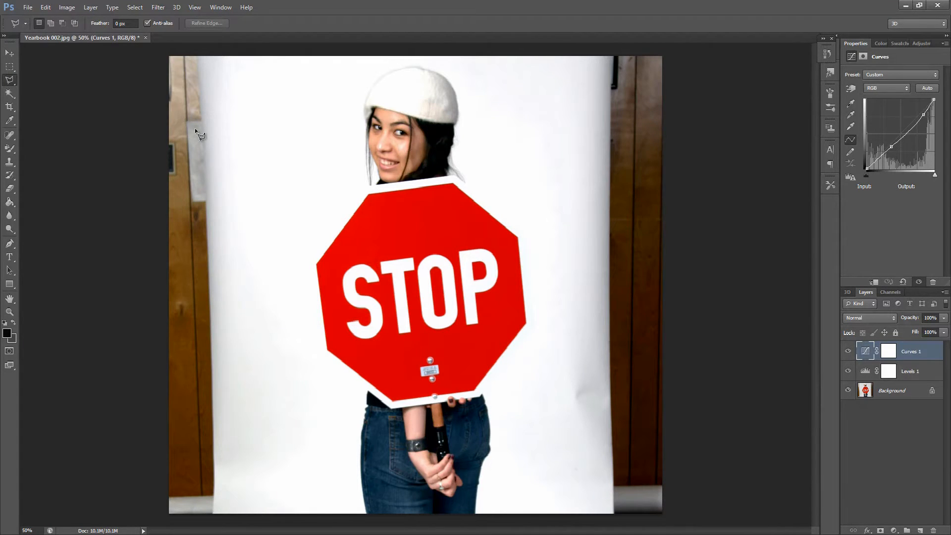
pyautogui.click(365, 102)
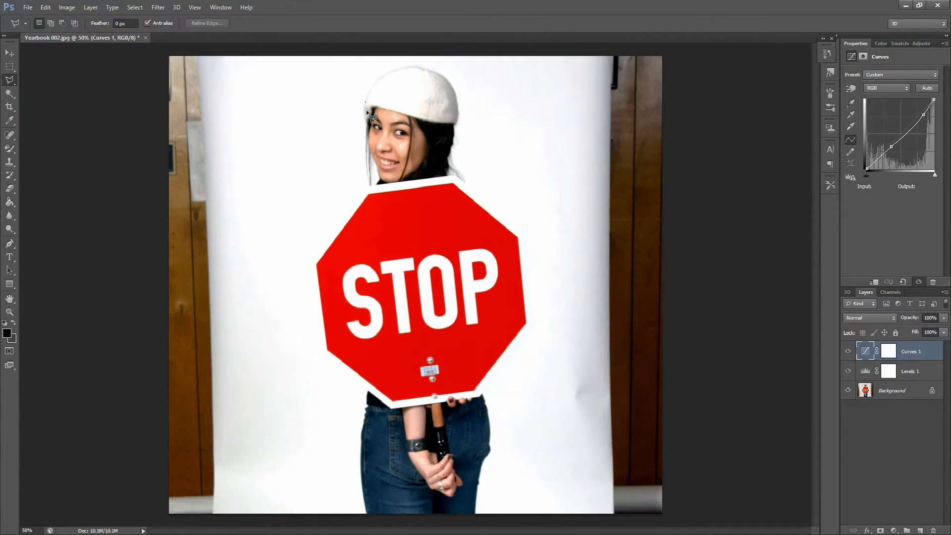
pyautogui.click(367, 148)
pyautogui.click(380, 180)
pyautogui.click(390, 183)
pyautogui.click(411, 174)
pyautogui.click(447, 169)
pyautogui.click(459, 117)
pyautogui.click(438, 71)
pyautogui.click(397, 69)
pyautogui.click(379, 81)
pyautogui.press('Escape')
# Try to trace the corners of the stop sign's red octagon with the Polygonal Lasso and discard the outline
pyautogui.click(518, 238)
pyautogui.click(526, 322)
pyautogui.click(475, 390)
pyautogui.click(394, 400)
pyautogui.click(328, 351)
pyautogui.click(318, 261)
pyautogui.hotkey('ctrl', 'd')
# Select the stop sign's red octagon corner by corner with the Polygonal Lasso and clear the selection
pyautogui.click(460, 191)
pyautogui.click(517, 238)
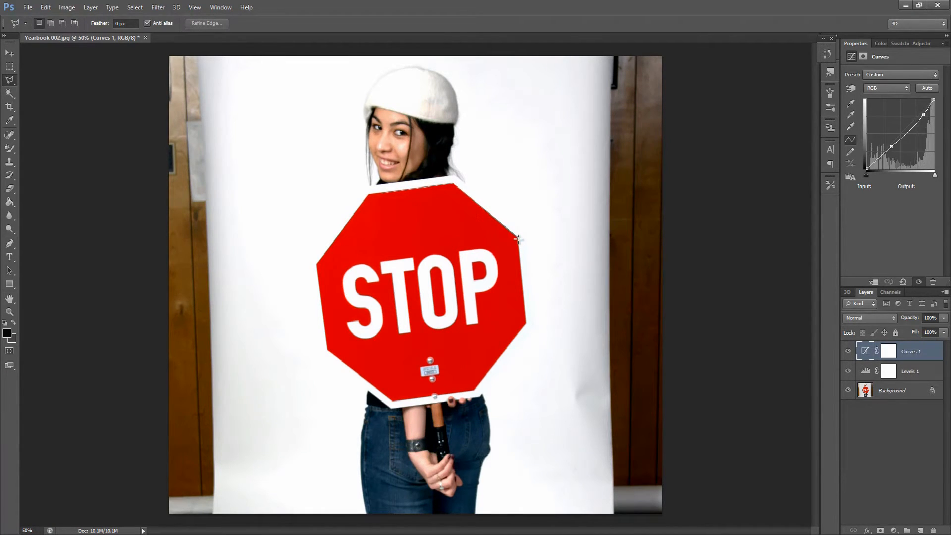
pyautogui.click(526, 323)
pyautogui.click(393, 402)
pyautogui.click(327, 349)
pyautogui.click(317, 266)
pyautogui.click(382, 194)
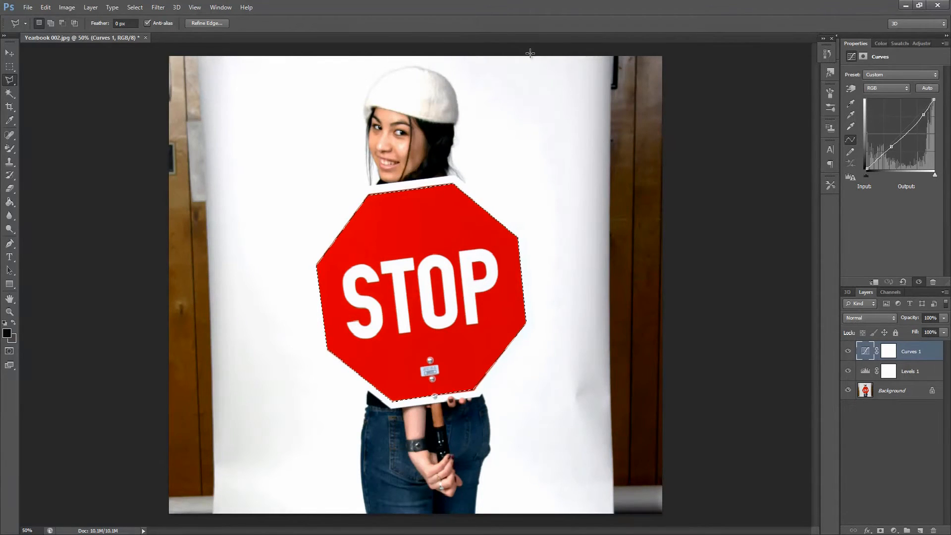
pyautogui.click(8, 84)
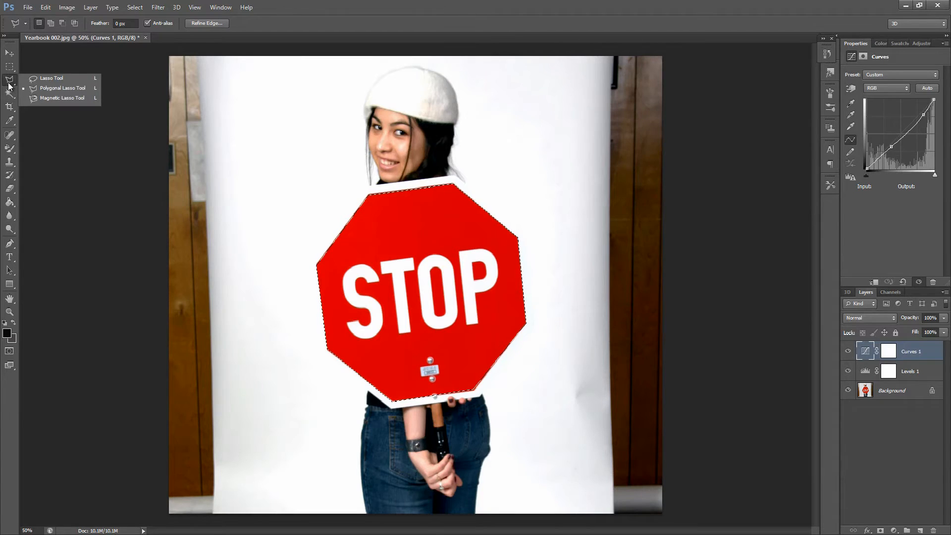
pyautogui.click(382, 241)
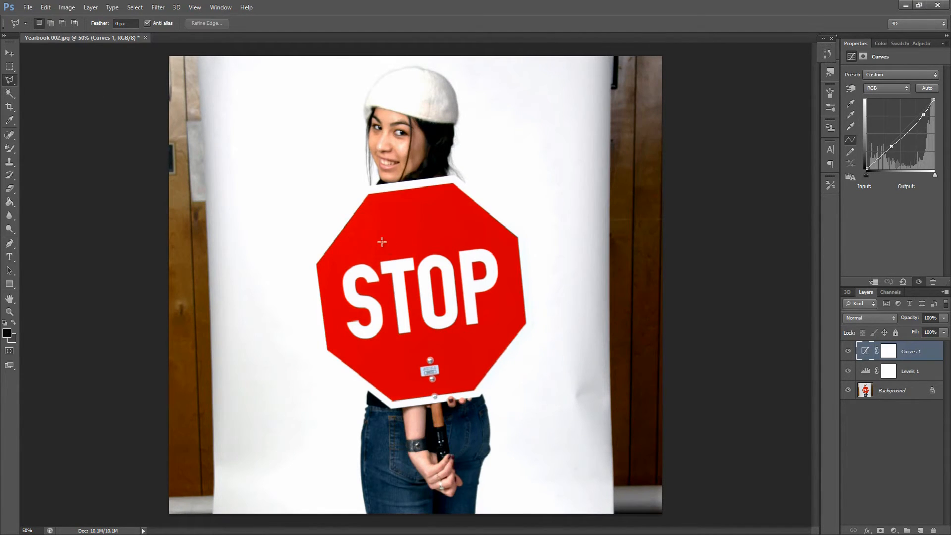
# Switch to the Magnetic Lasso tool and magnify the woman's face to 200%
pyautogui.click(9, 82)
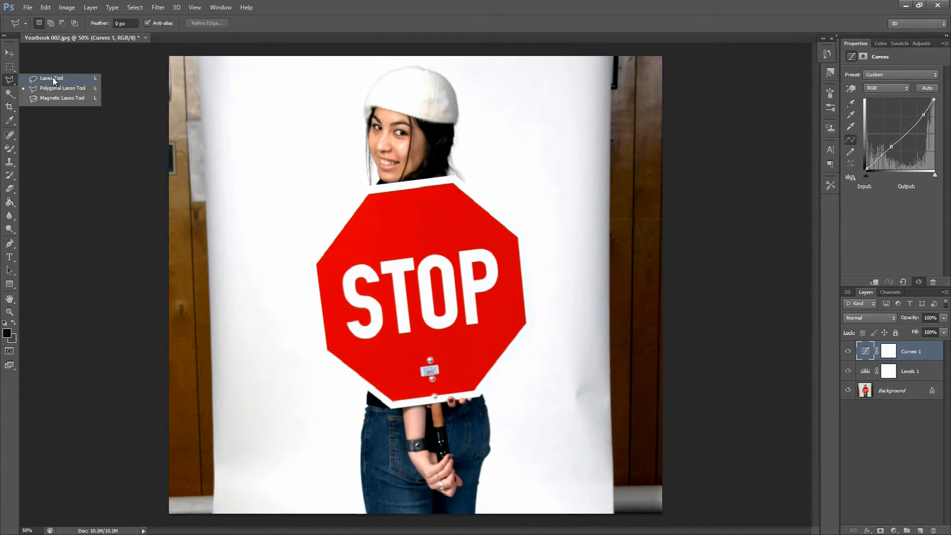
pyautogui.click(54, 99)
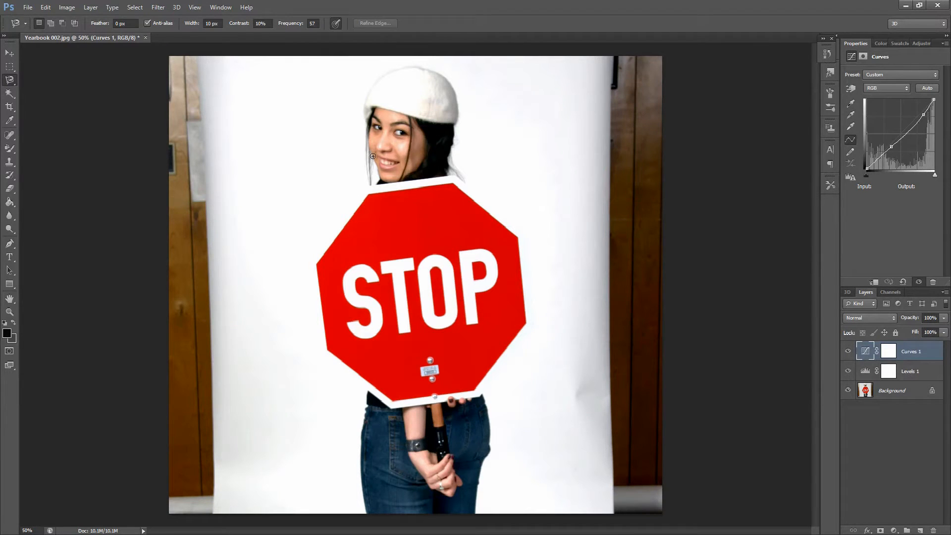
pyautogui.hotkey('ctrl', '1')
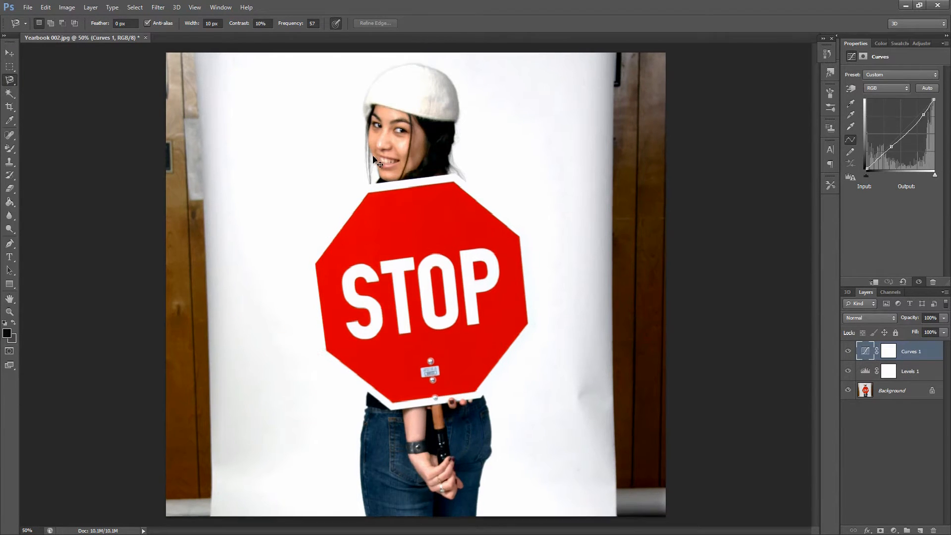
pyautogui.moveTo(377, 166); pyautogui.dragTo(387, 270)
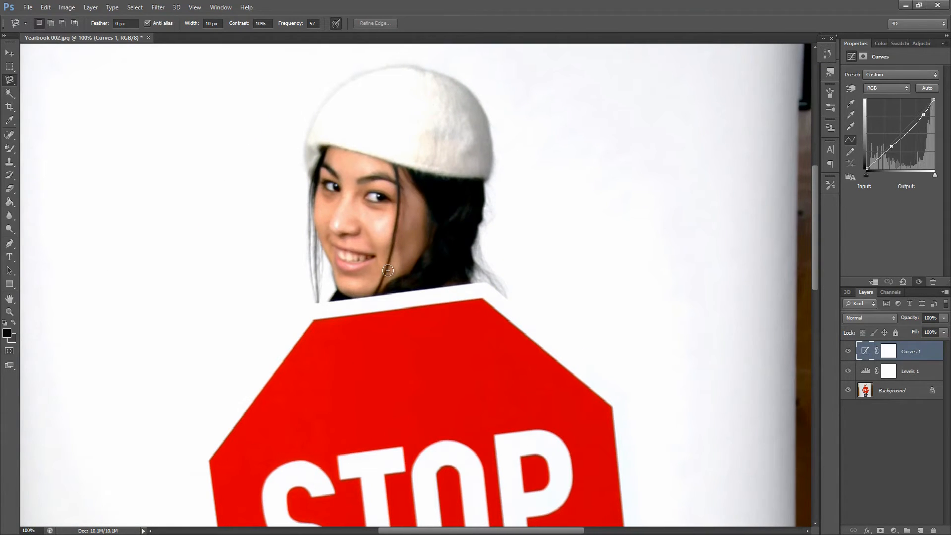
pyautogui.hotkey('ctrl', '=')
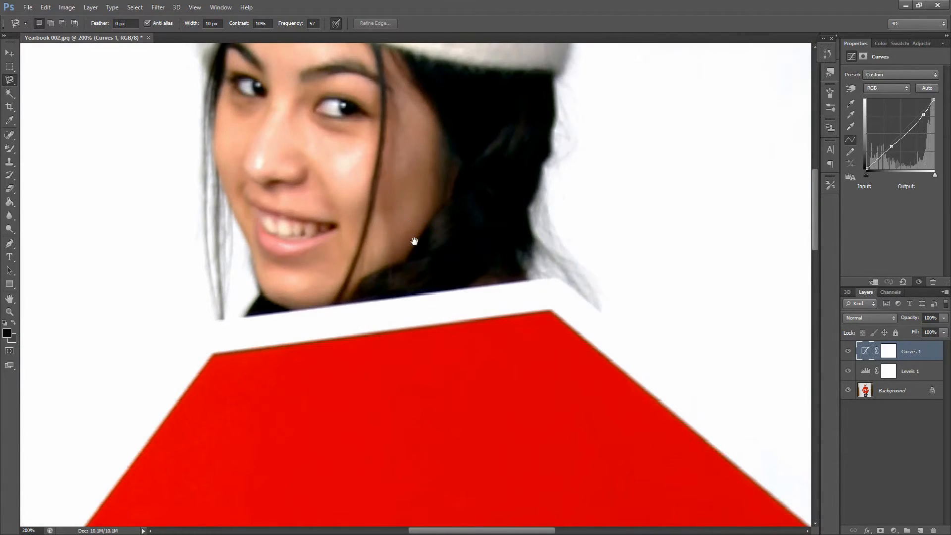
pyautogui.moveTo(416, 248)
pyautogui.mouseDown()
pyautogui.moveTo(389, 375)
pyautogui.moveTo(399, 435)
pyautogui.moveTo(414, 393)
pyautogui.moveTo(421, 292)
pyautogui.mouseUp()
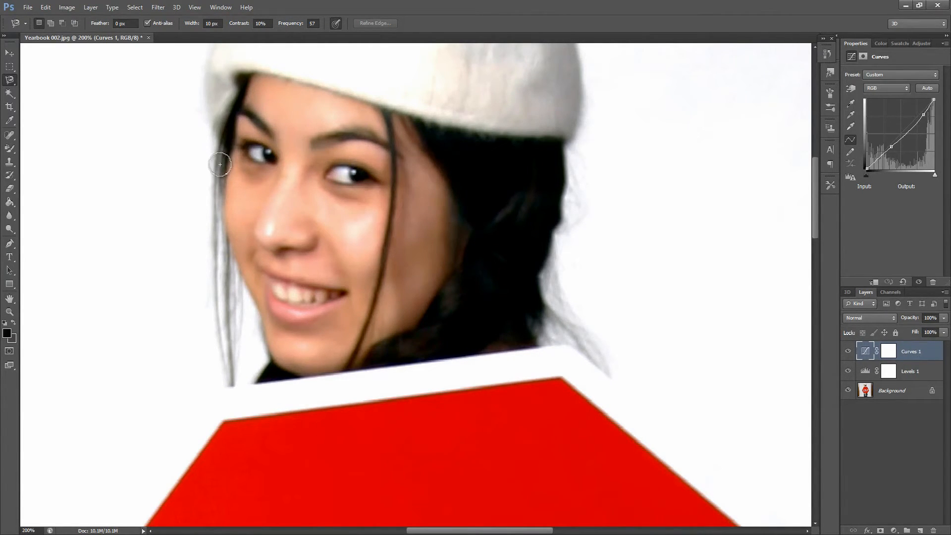
# Try to trace the cheek edge with the Magnetic Lasso while the Curves 1 layer is active
pyautogui.click(224, 212)
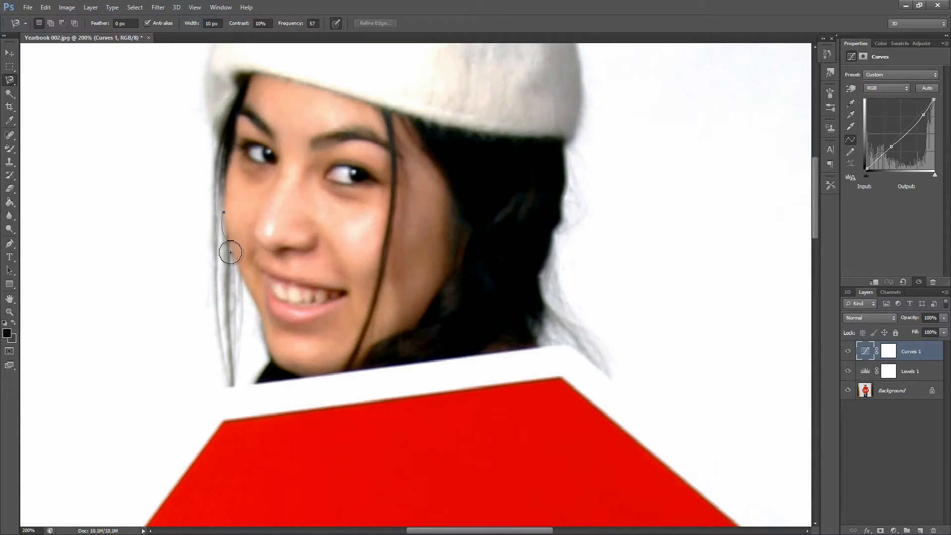
pyautogui.click(255, 300)
pyautogui.press('Escape')
# Make the Background layer active and try a Magnetic Lasso trace along the jaw and dark hair
pyautogui.click(902, 391)
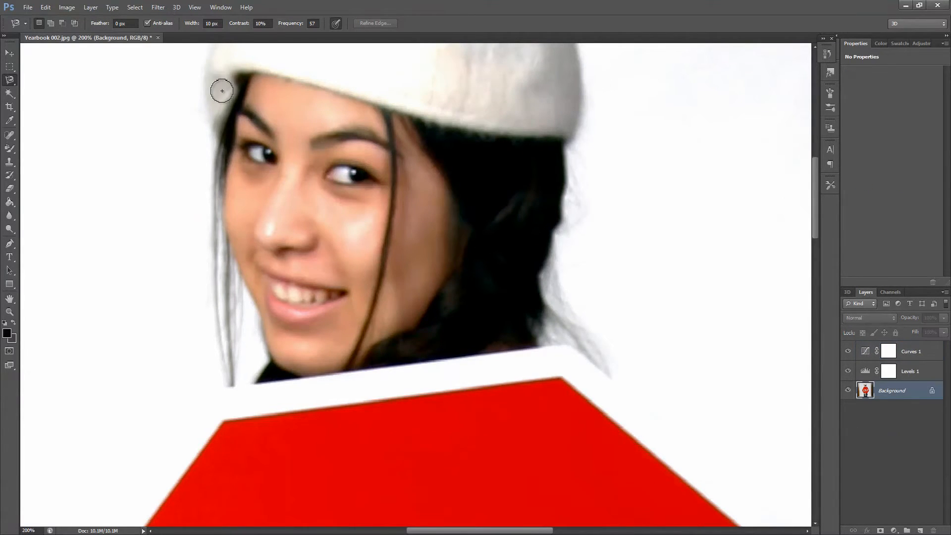
pyautogui.click(228, 240)
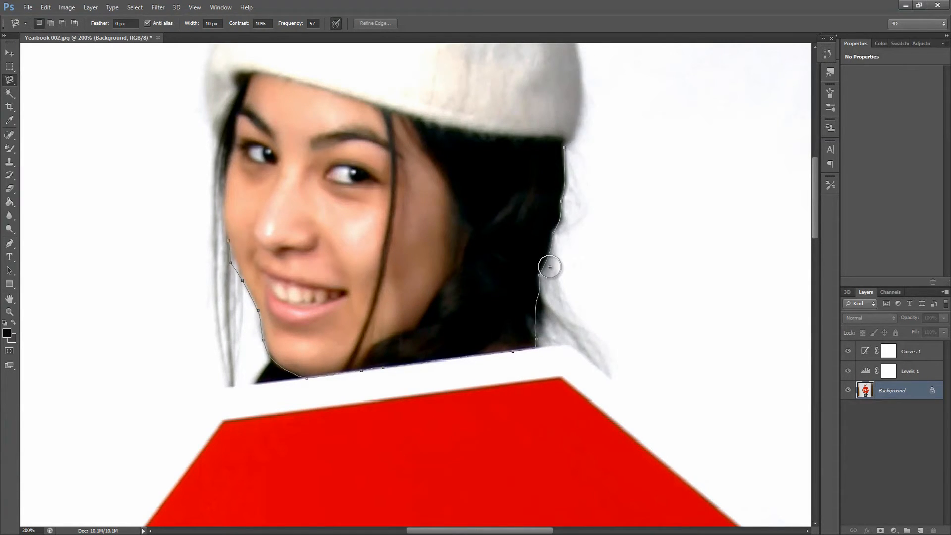
pyautogui.press('Escape')
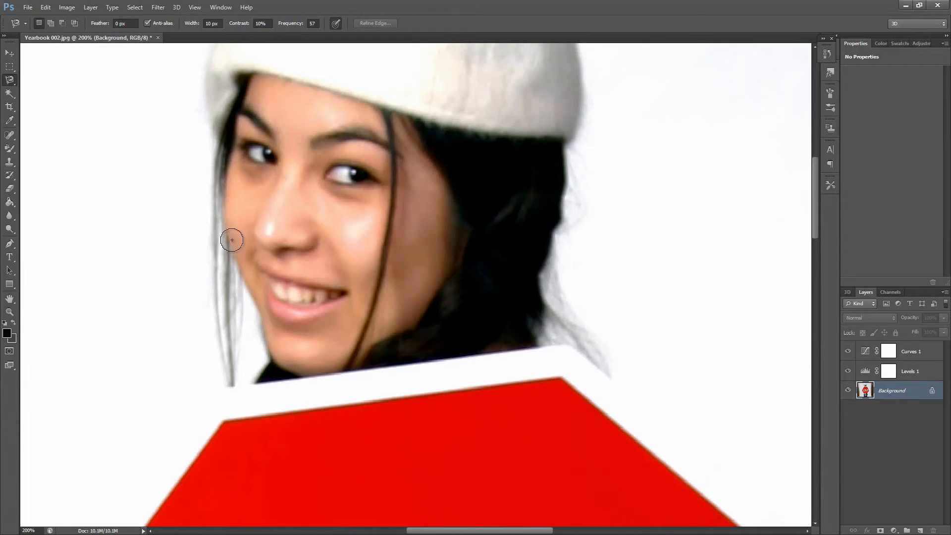
# Trace the cheek, jaw, hair and back edge of the hat with the Magnetic Lasso, removing stray anchor points
pyautogui.click(224, 217)
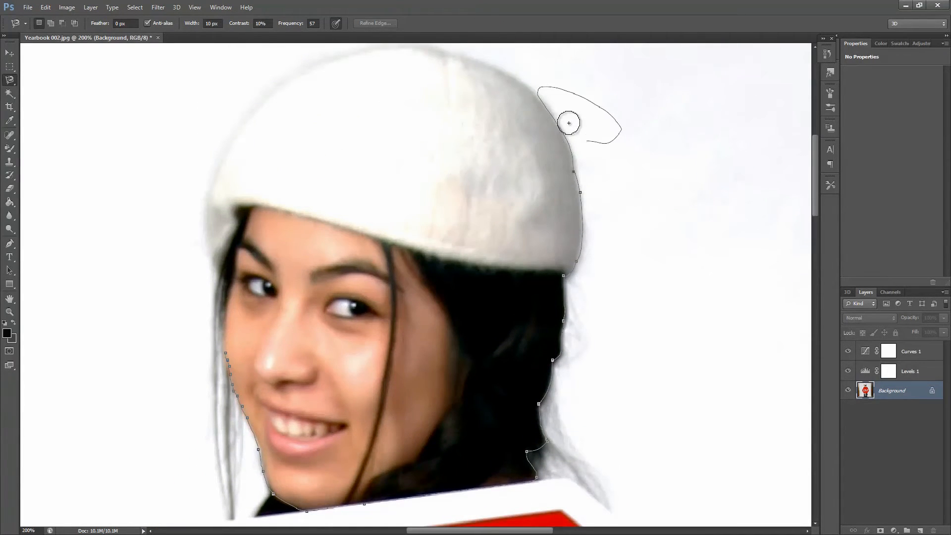
pyautogui.click(570, 140)
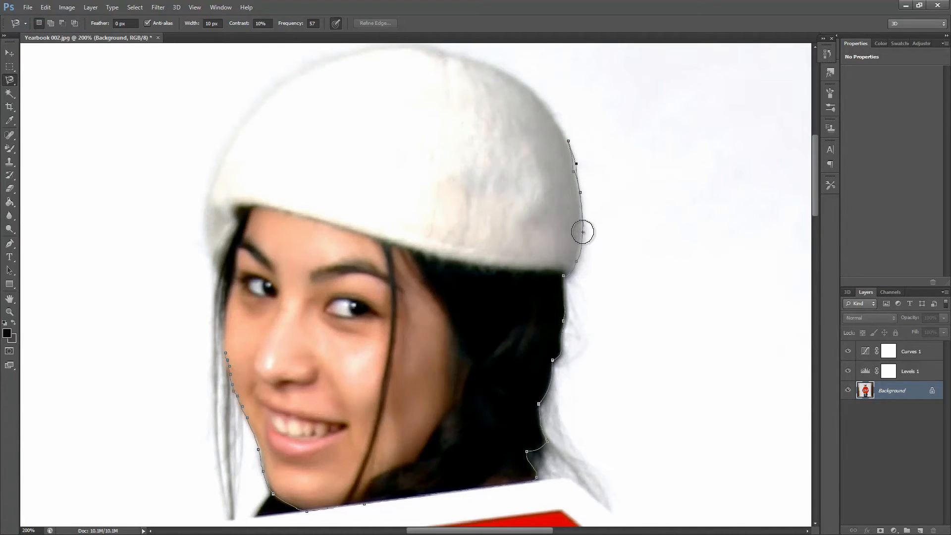
pyautogui.press('BackSpace')
pyautogui.press('BackSpace')
pyautogui.press('BackSpace')
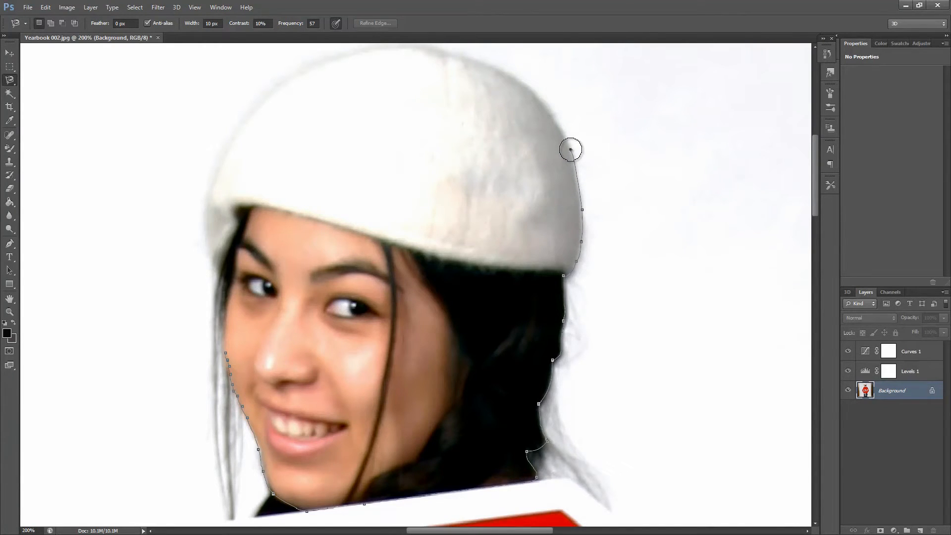
# Continue the magnetic outline over the top of the hat, removing misplaced anchor points, and close it at its starting point on the cheek
pyautogui.press('space')
pyautogui.moveTo(534, 110); pyautogui.dragTo(540, 212)
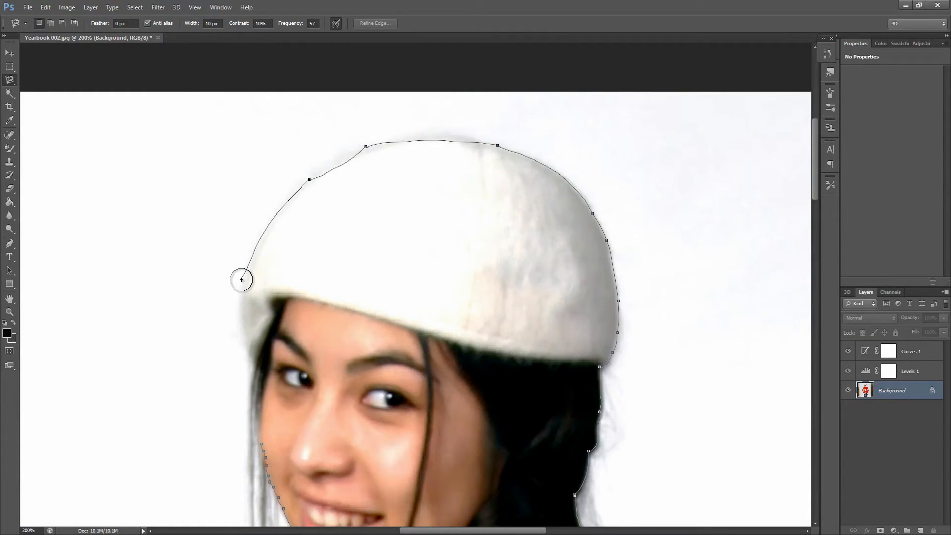
pyautogui.press('BackSpace')
pyautogui.press('BackSpace')
pyautogui.press('BackSpace')
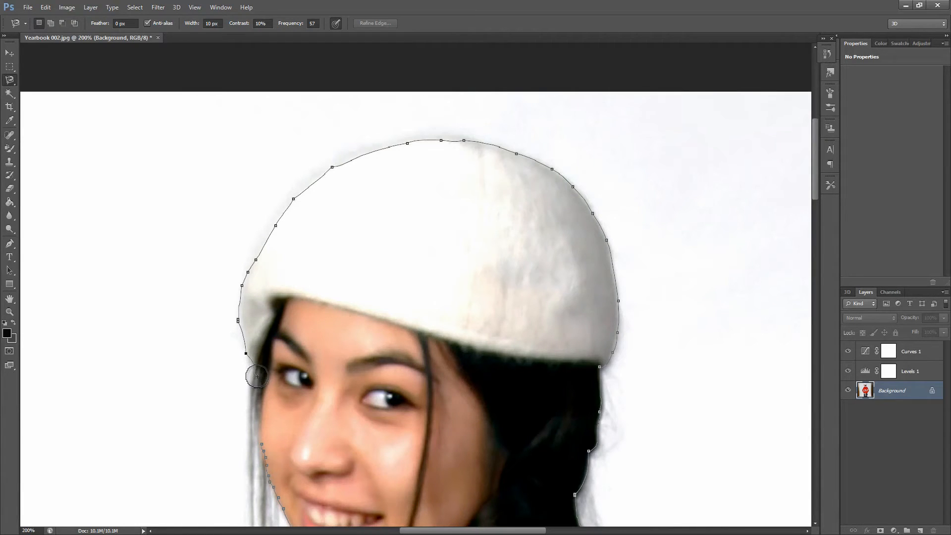
pyautogui.click(262, 444)
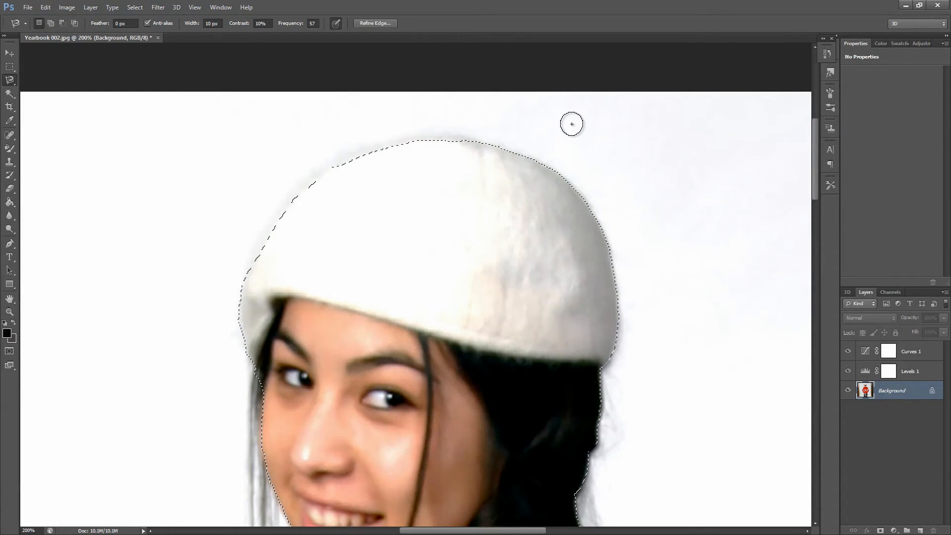
# Examine the closed head selection's edges and the commands available for it
pyautogui.moveTo(565, 201); pyautogui.dragTo(558, 149)
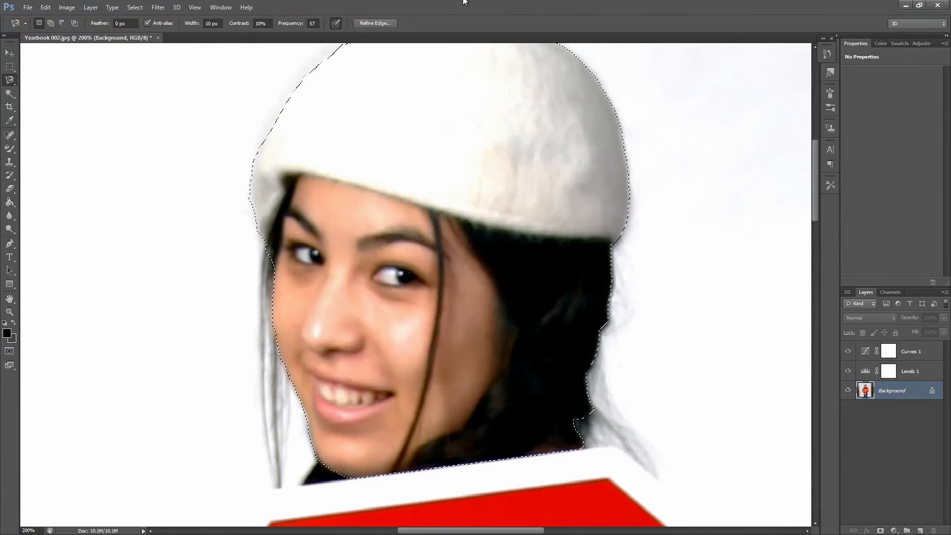
pyautogui.scroll(3, 537, 140)
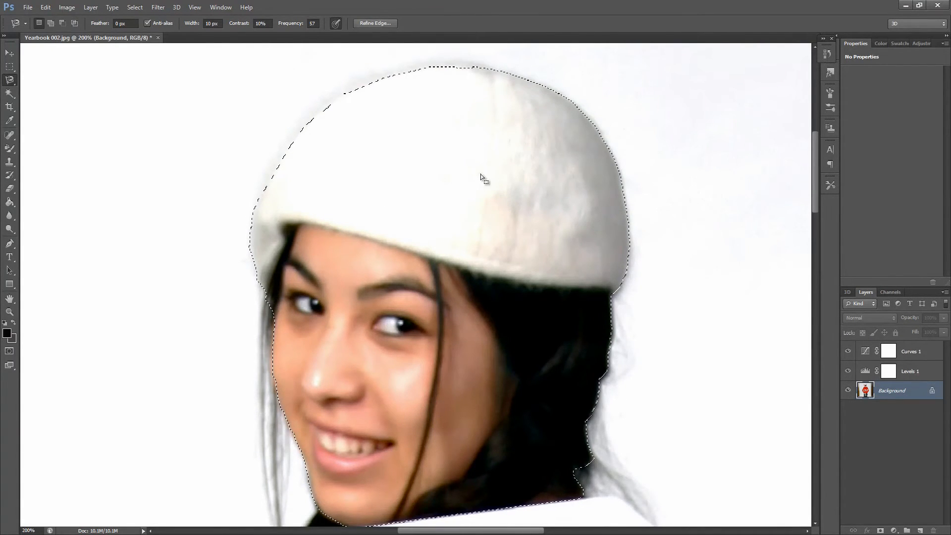
pyautogui.rightClick(454, 173)
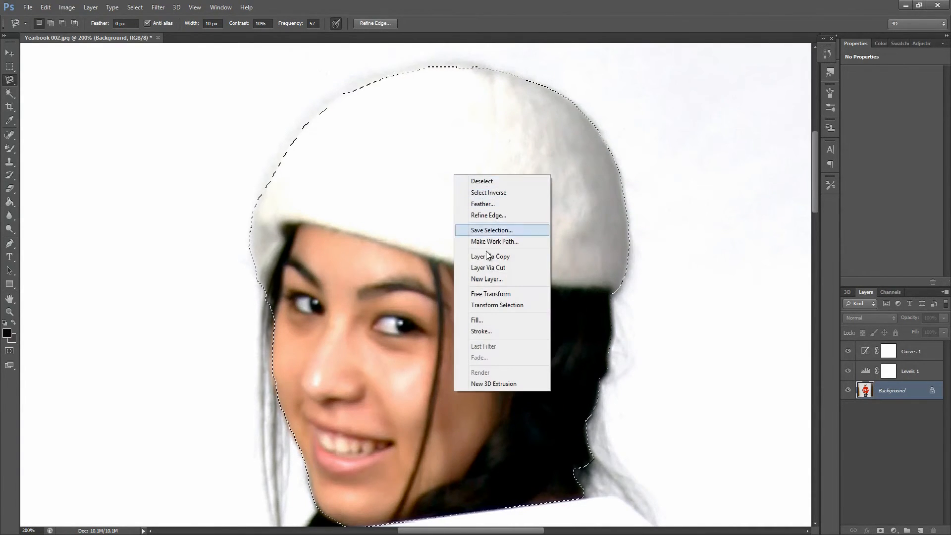
pyautogui.click(446, 154)
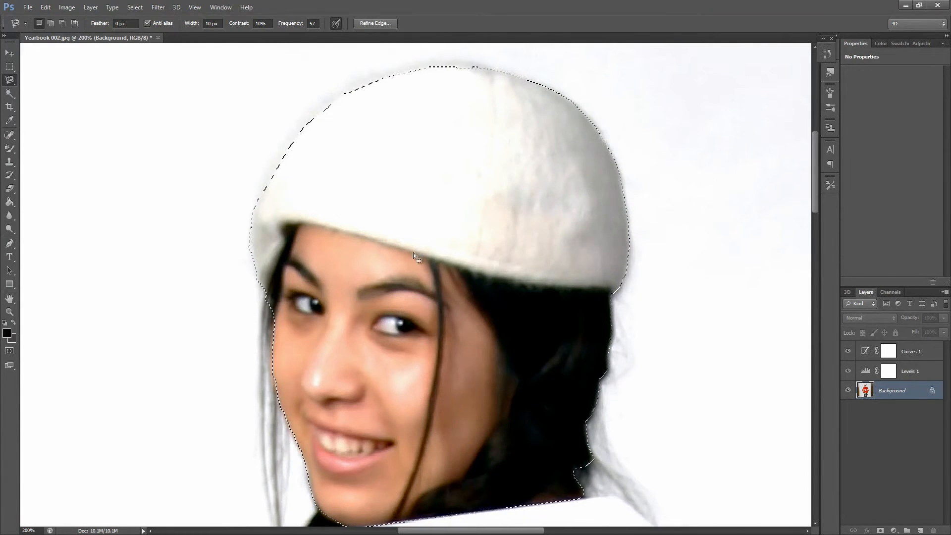
pyautogui.rightClick(429, 192)
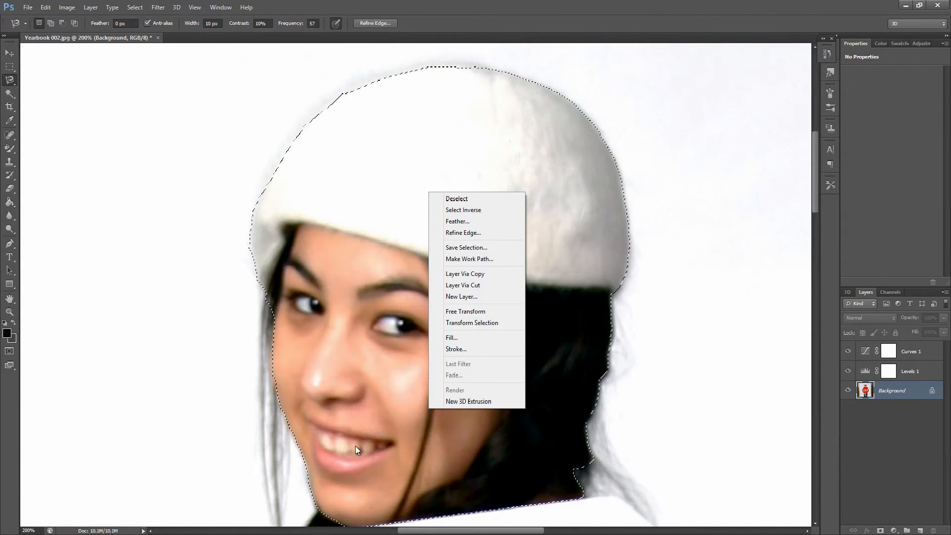
pyautogui.click(590, 401)
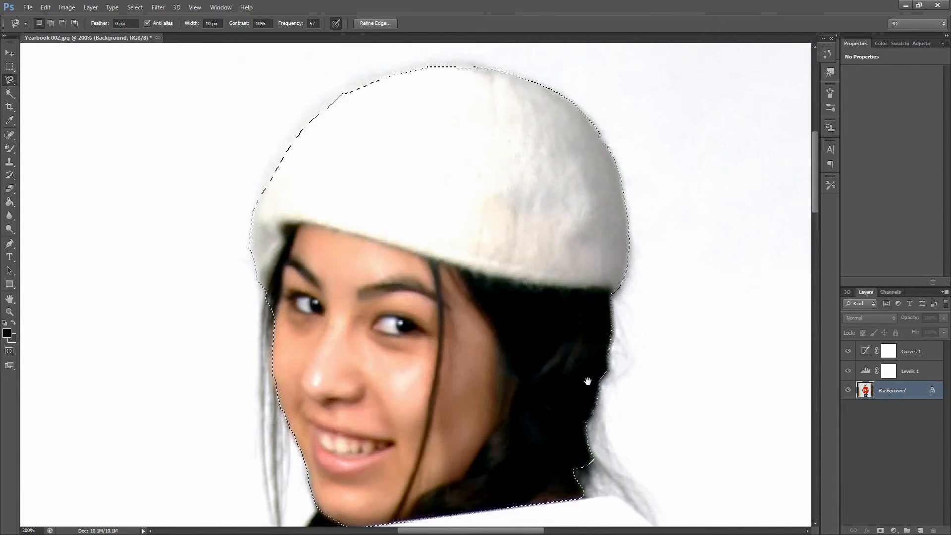
pyautogui.moveTo(587, 378)
pyautogui.mouseDown()
pyautogui.moveTo(540, 192)
pyautogui.moveTo(718, 191)
pyautogui.moveTo(605, 347)
pyautogui.moveTo(518, 391)
pyautogui.moveTo(484, 288)
pyautogui.moveTo(441, 361)
pyautogui.moveTo(424, 371)
pyautogui.mouseUp()
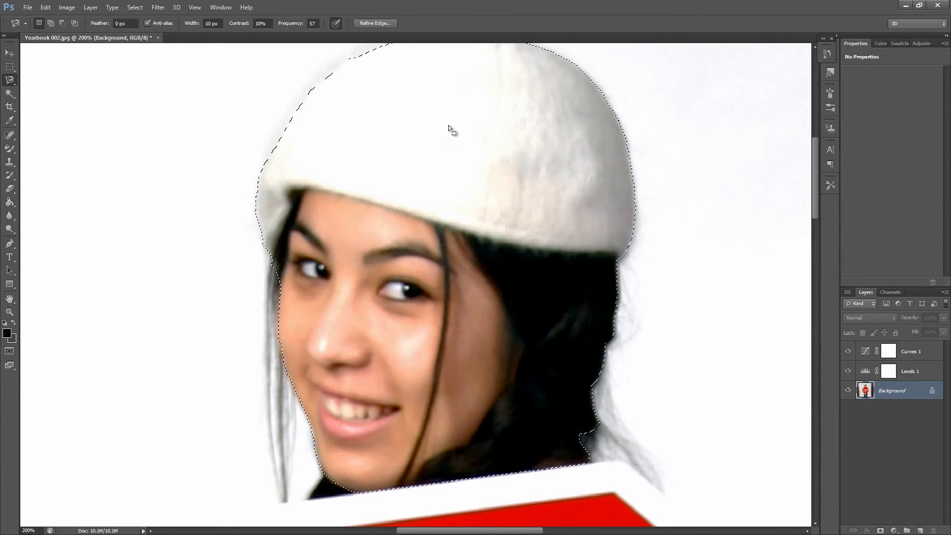
pyautogui.rightClick(466, 167)
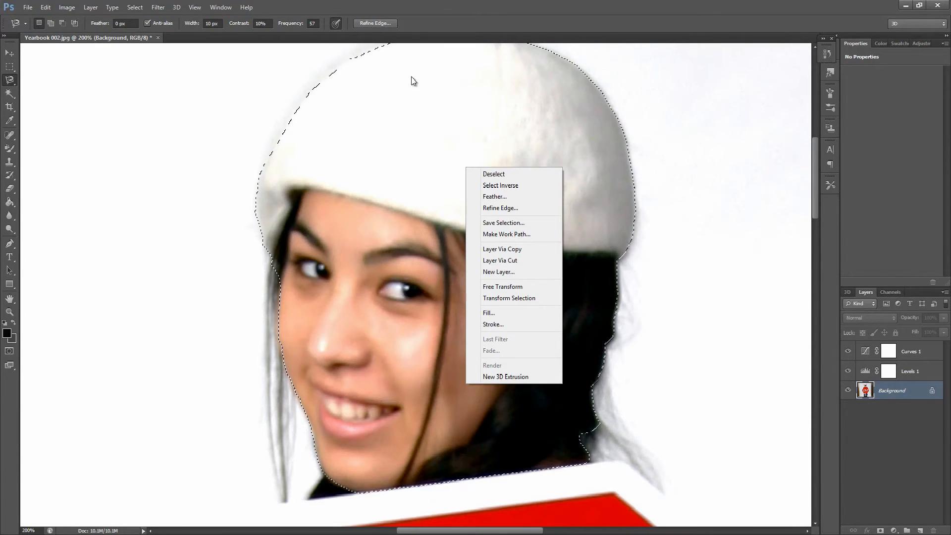
# Refine the head selection's edge with Smooth 7, Feather 1.4 px and Shift Edge +63%, output to Selection
pyautogui.click(495, 208)
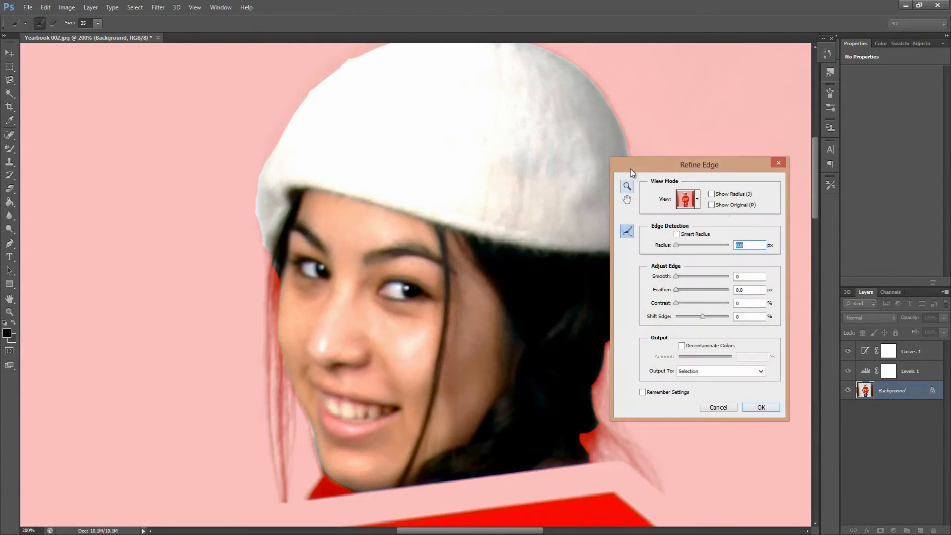
pyautogui.click(698, 200)
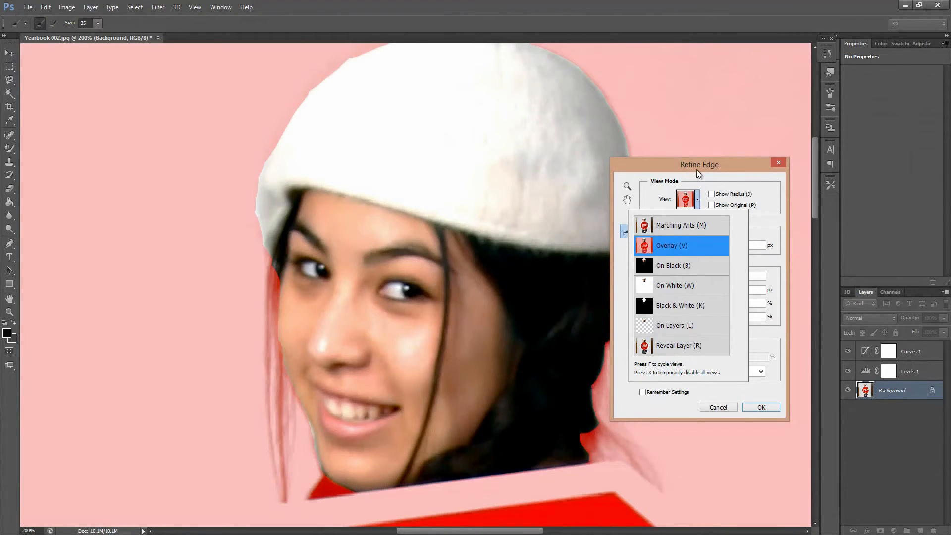
pyautogui.moveTo(699, 174); pyautogui.dragTo(752, 123)
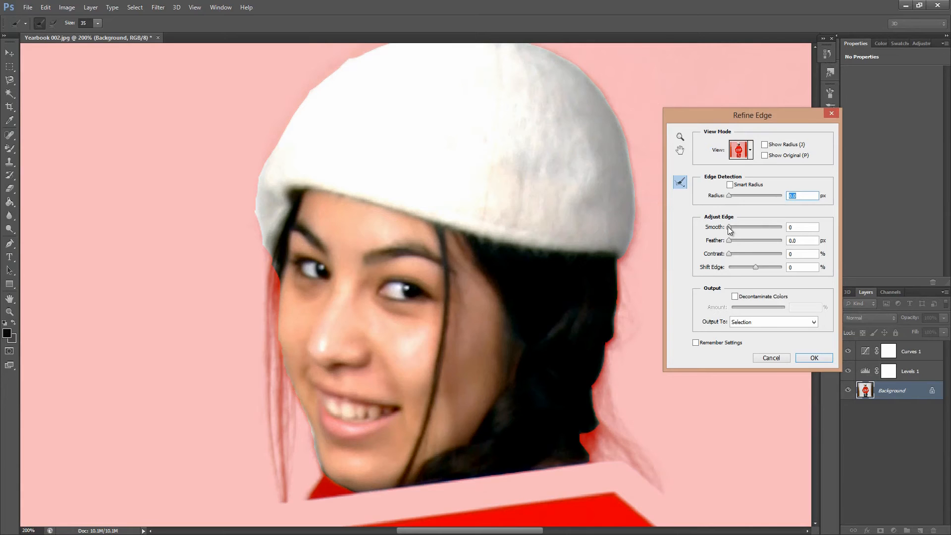
pyautogui.moveTo(729, 228); pyautogui.dragTo(737, 230)
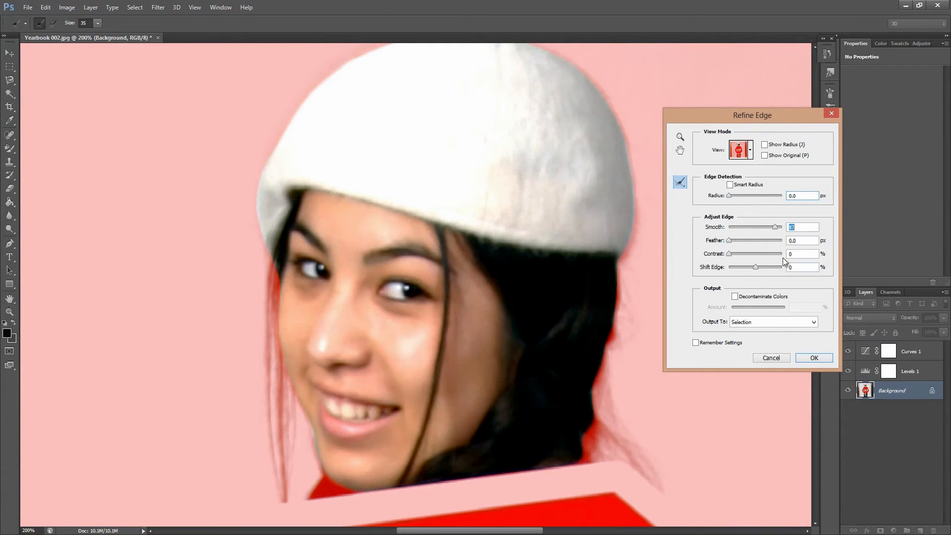
pyautogui.moveTo(775, 229); pyautogui.dragTo(738, 232)
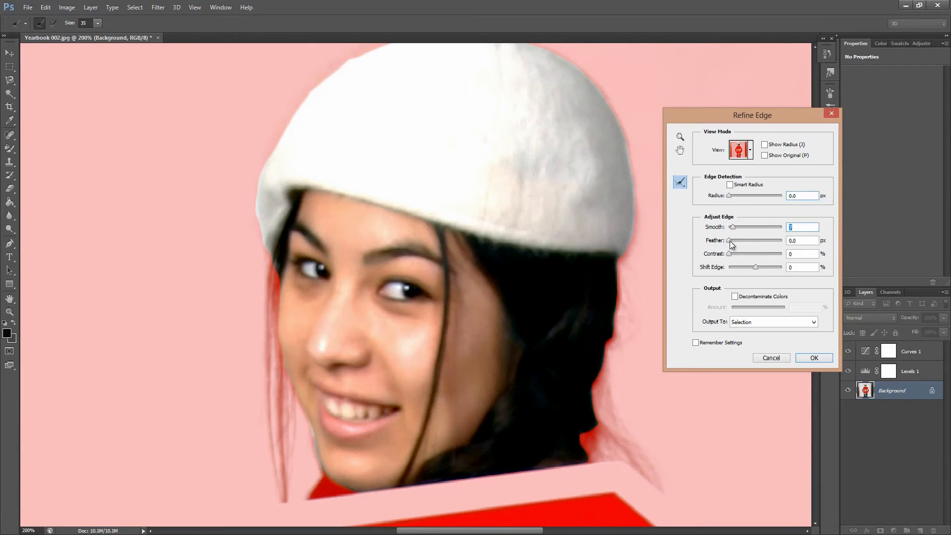
pyautogui.moveTo(729, 241); pyautogui.dragTo(733, 241)
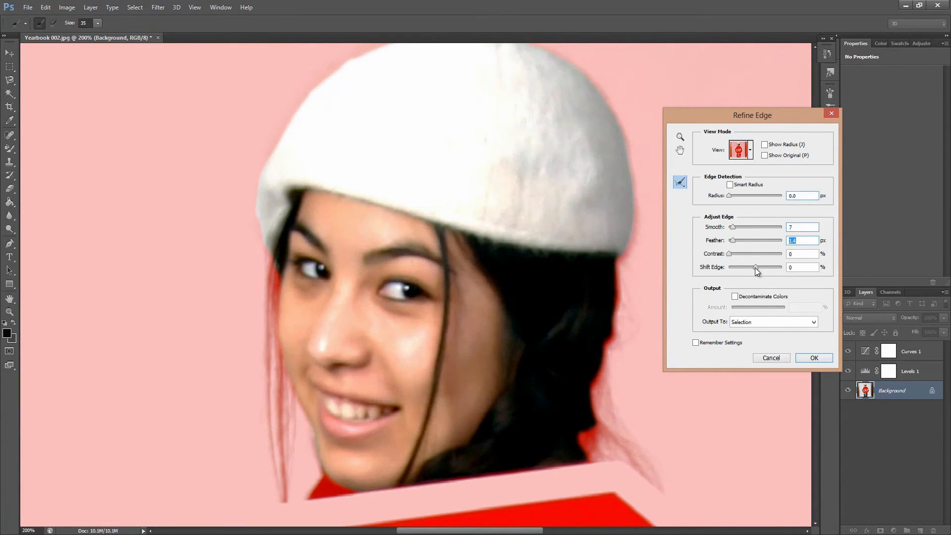
pyautogui.moveTo(759, 267); pyautogui.dragTo(768, 269)
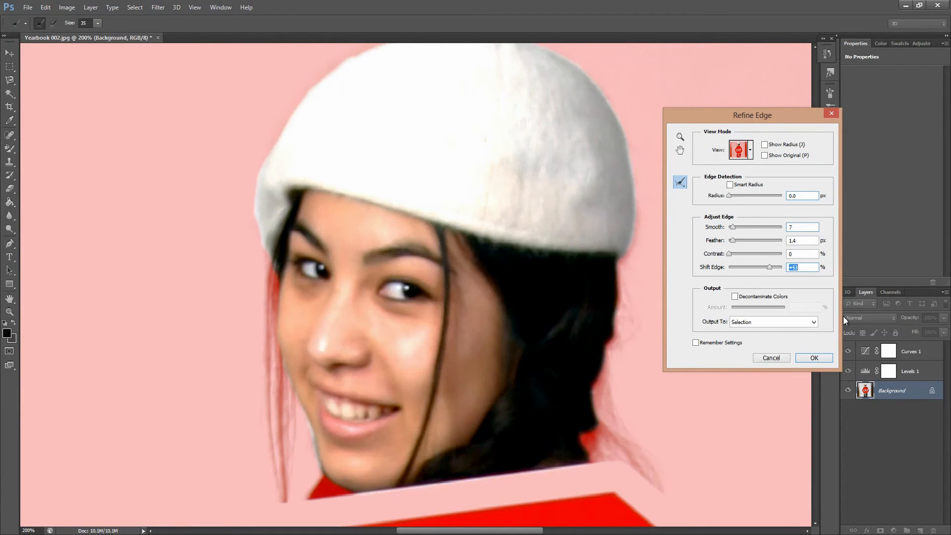
pyautogui.click(814, 356)
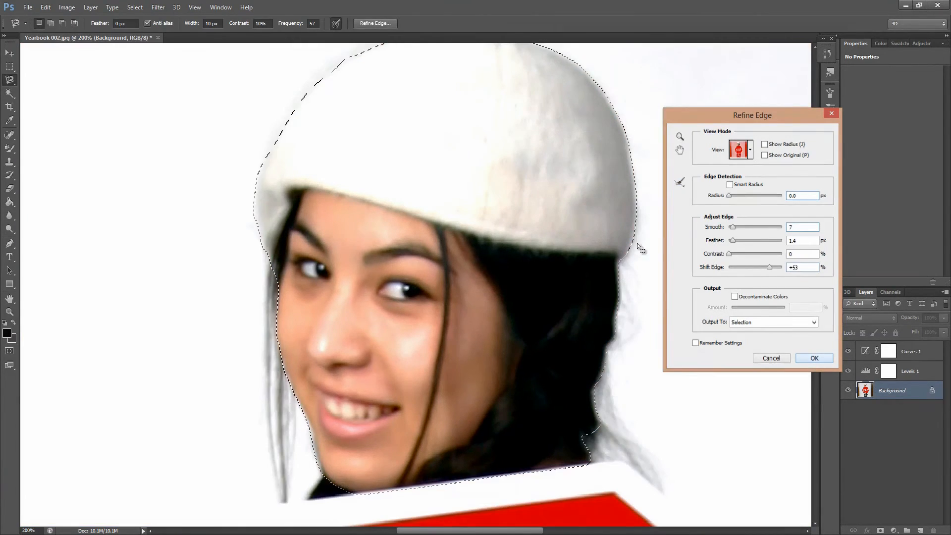
# Try cutting the selected head to its own layer and moving it, and revert to the Refine Edge history state
pyautogui.rightClick(476, 176)
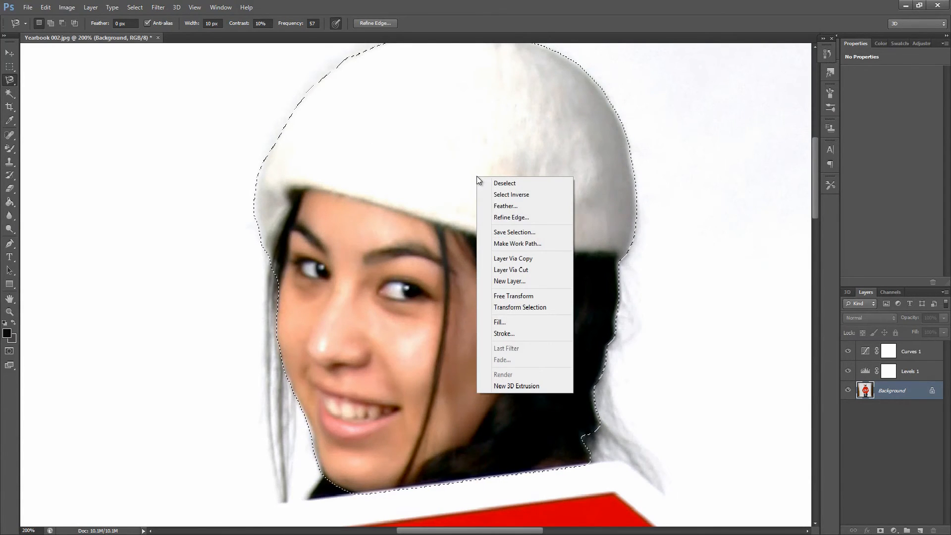
pyautogui.click(516, 273)
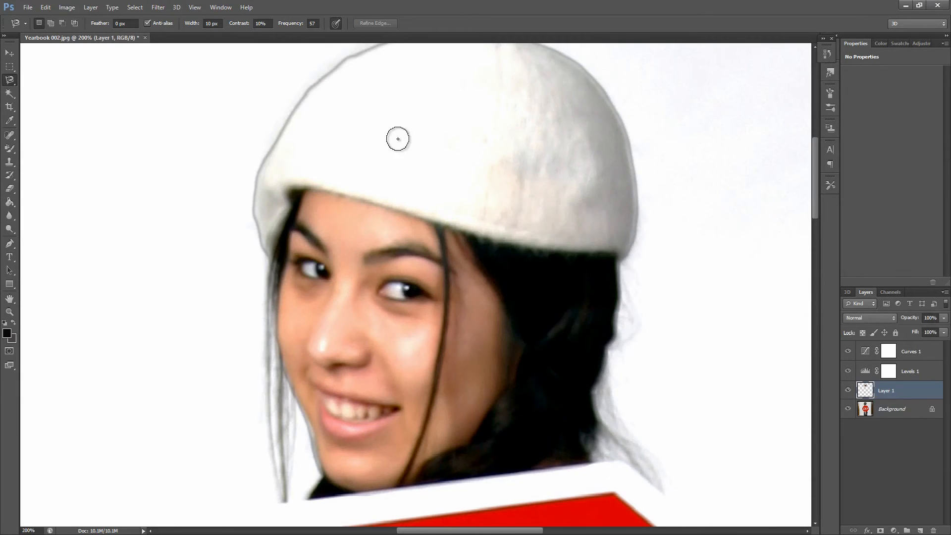
pyautogui.click(9, 53)
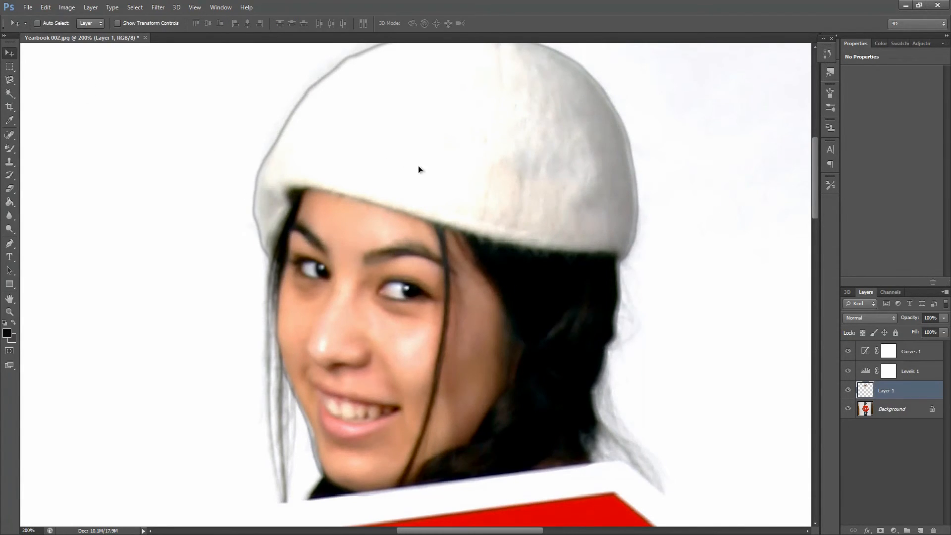
pyautogui.moveTo(418, 170); pyautogui.dragTo(405, 154)
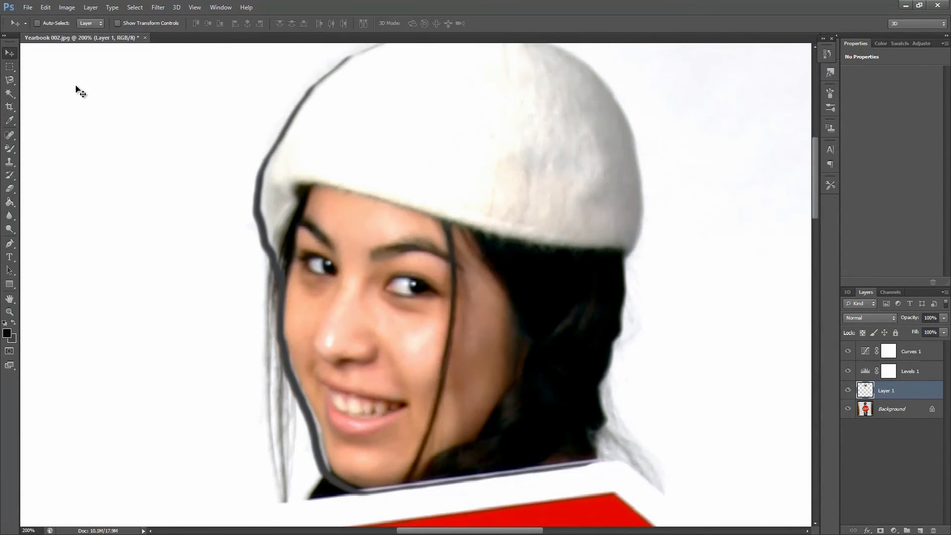
pyautogui.hotkey('ctrl', 'z')
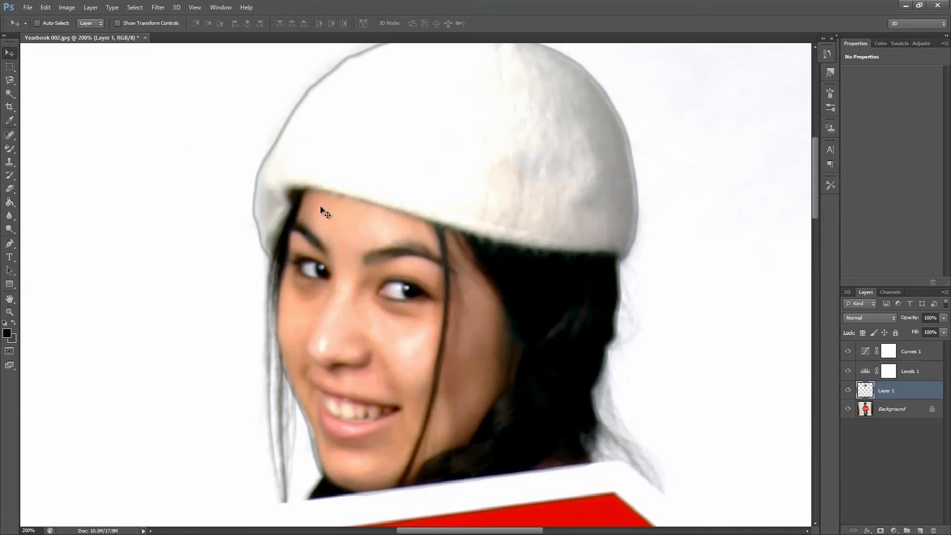
pyautogui.hotkey('ctrl', 'z')
pyautogui.click(830, 55)
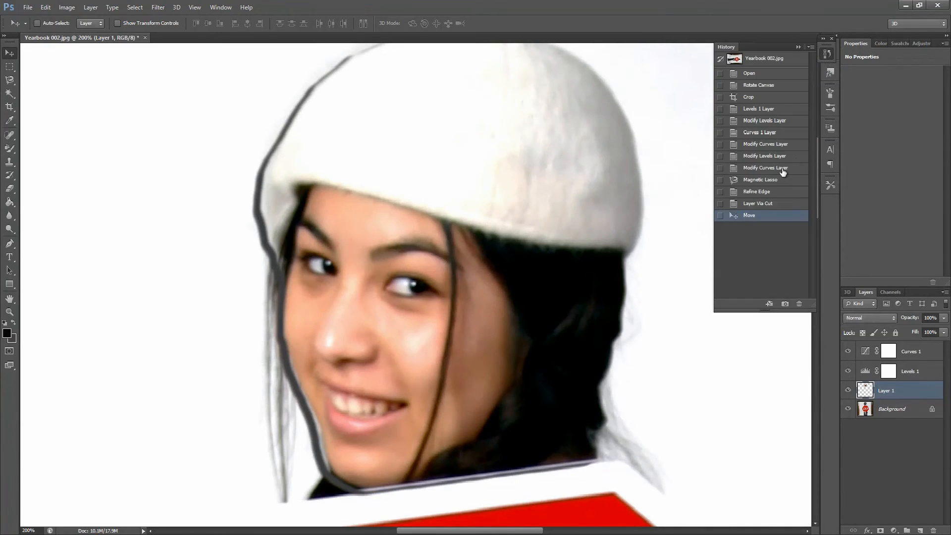
pyautogui.click(757, 192)
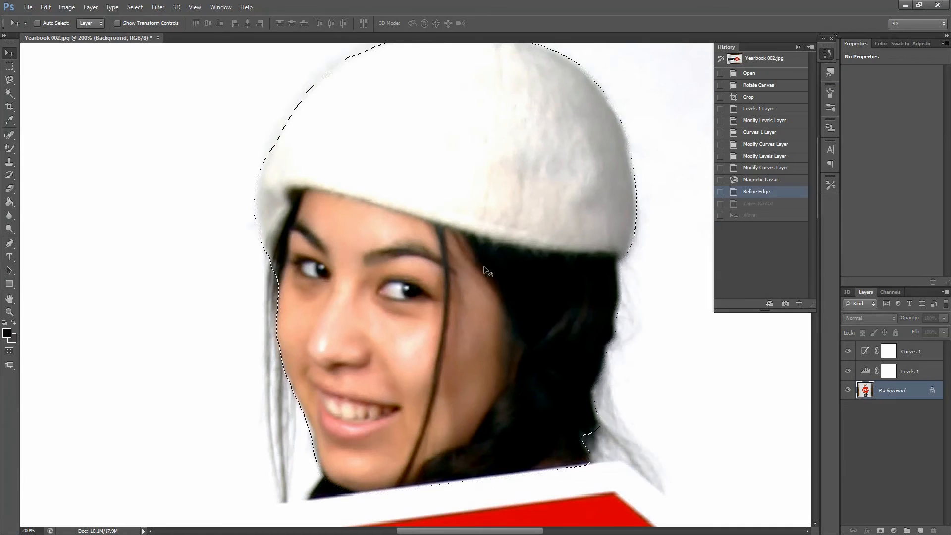
# Copy the selected head to a new layer and check the cutout by temporarily hiding the Background layer
pyautogui.rightClick(460, 255)
pyautogui.click(8, 82)
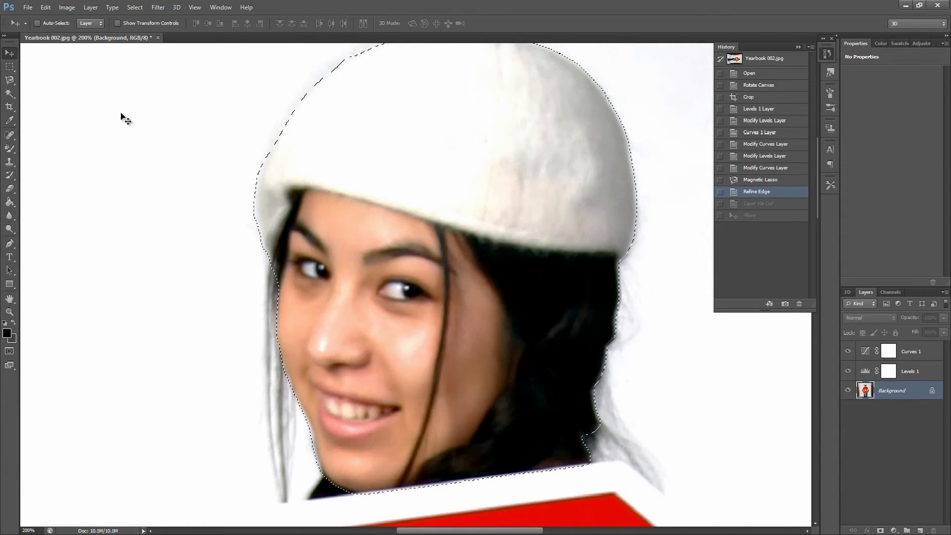
pyautogui.click(9, 68)
pyautogui.click(9, 79)
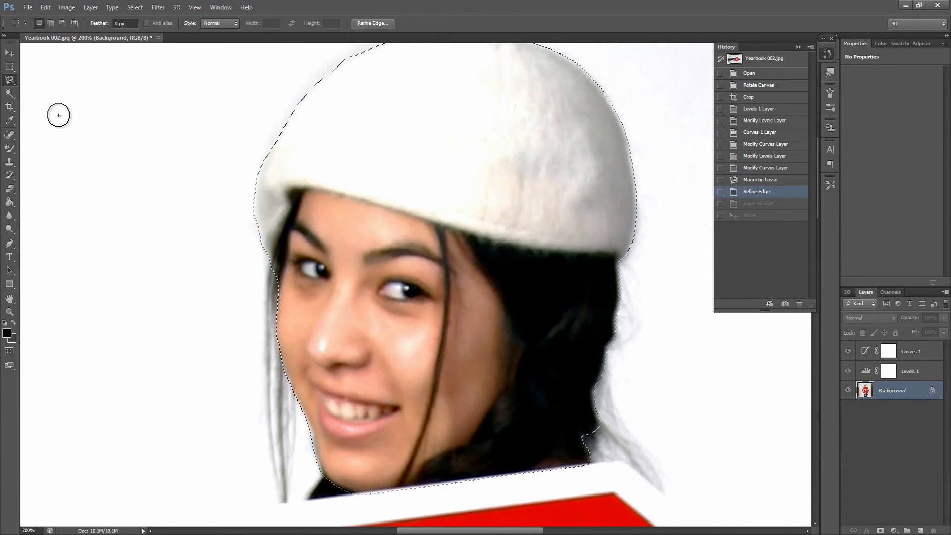
pyautogui.rightClick(417, 172)
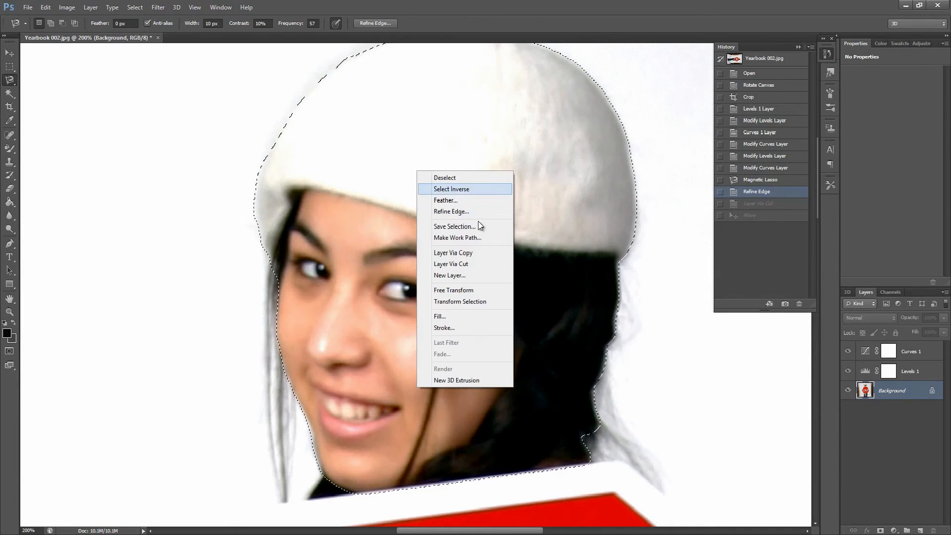
pyautogui.click(461, 252)
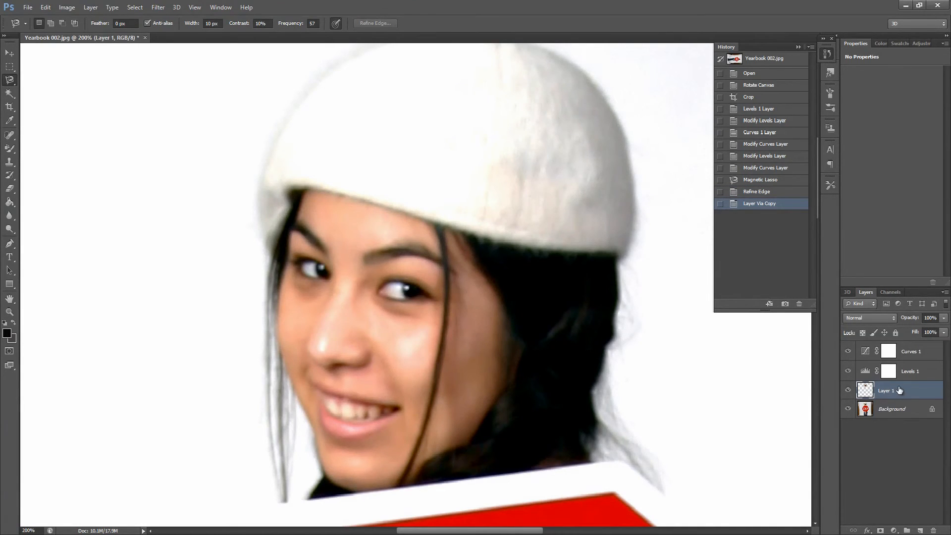
pyautogui.click(848, 410)
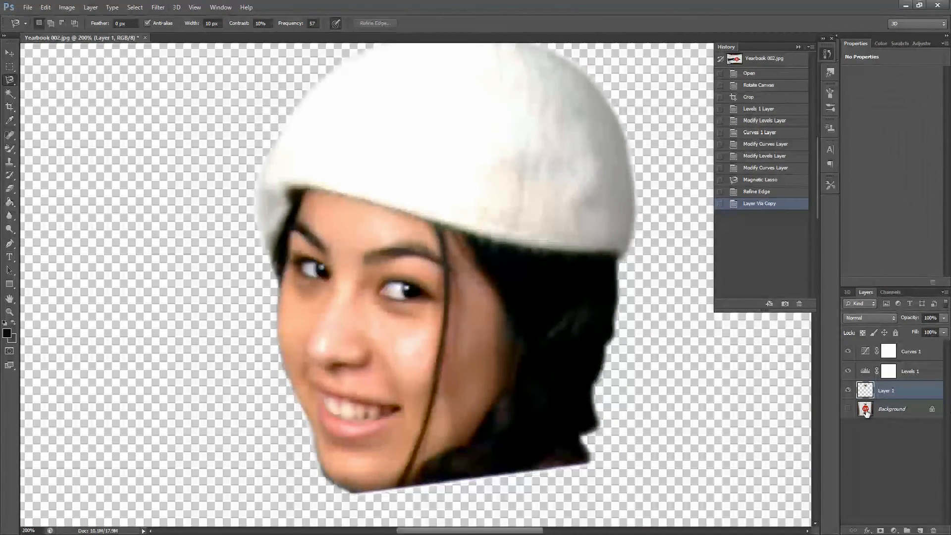
pyautogui.click(847, 410)
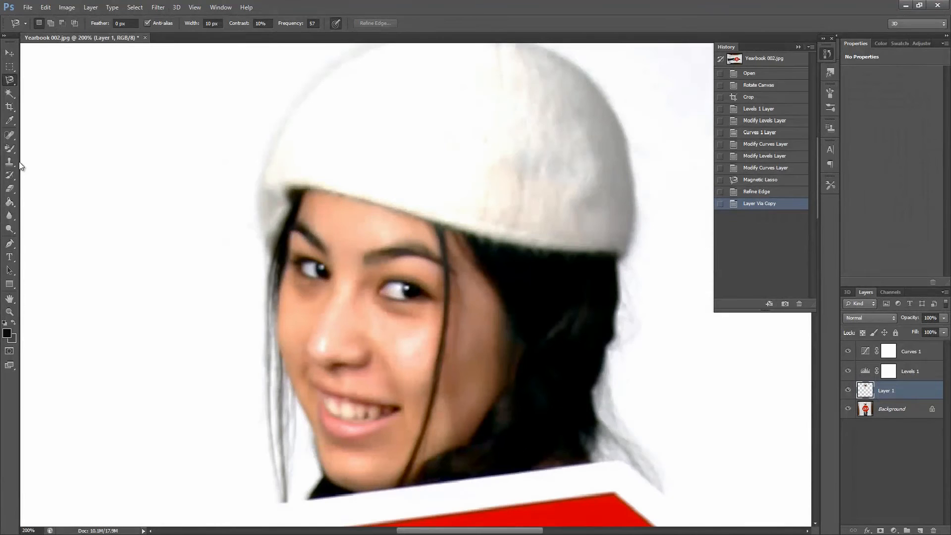
# Move the copied head to the right of the original, just above the stop sign's upper-right slanted edge
pyautogui.click(10, 53)
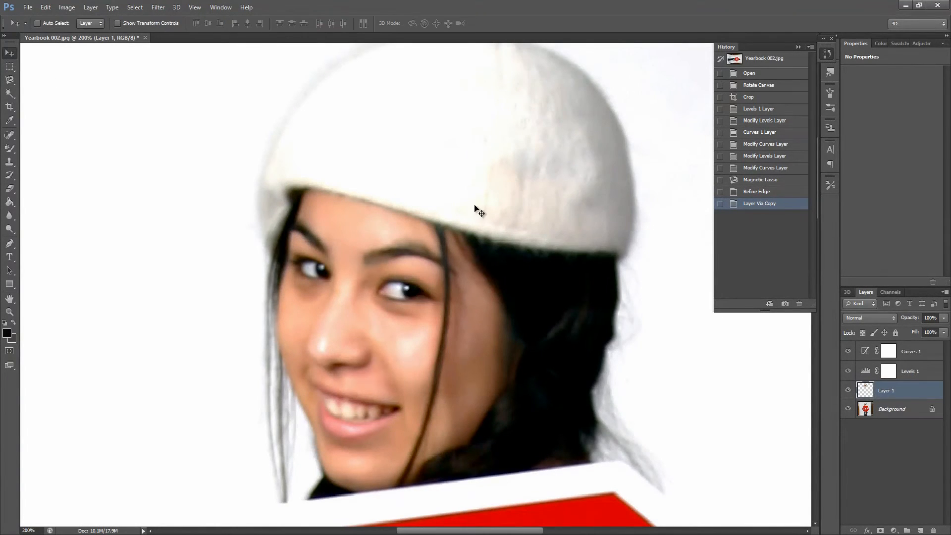
pyautogui.moveTo(490, 208); pyautogui.dragTo(590, 210)
pyautogui.hotkey('ctrl', '-')
pyautogui.hotkey('ctrl', '-')
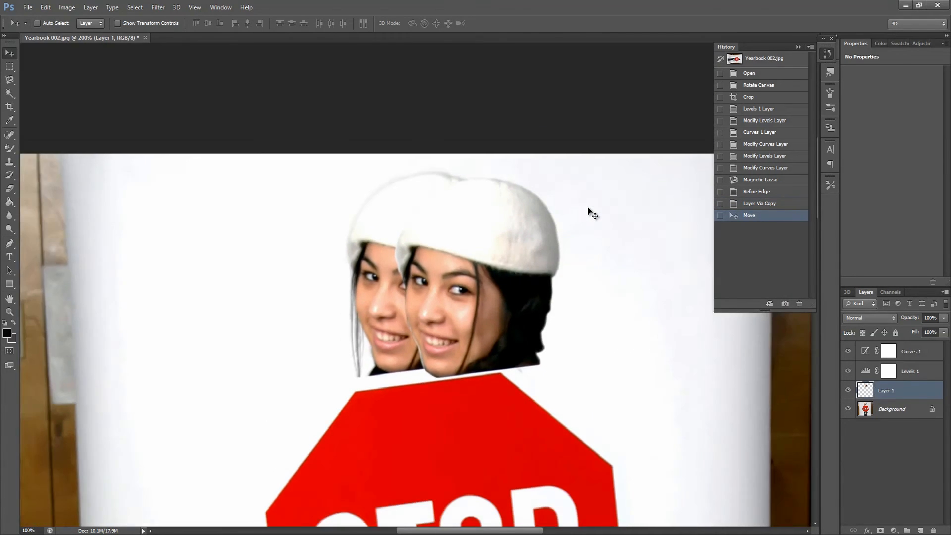
pyautogui.moveTo(497, 262); pyautogui.dragTo(584, 255)
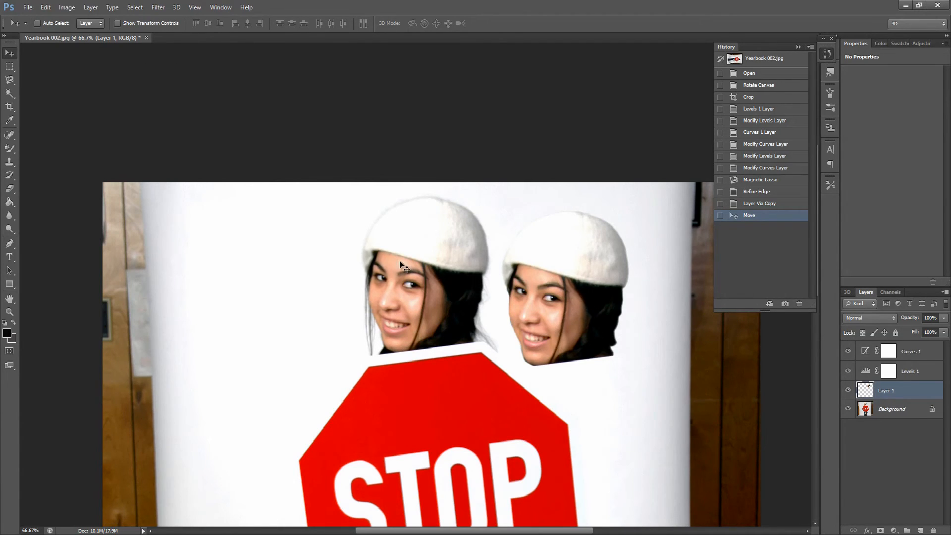
pyautogui.moveTo(595, 272); pyautogui.dragTo(603, 293)
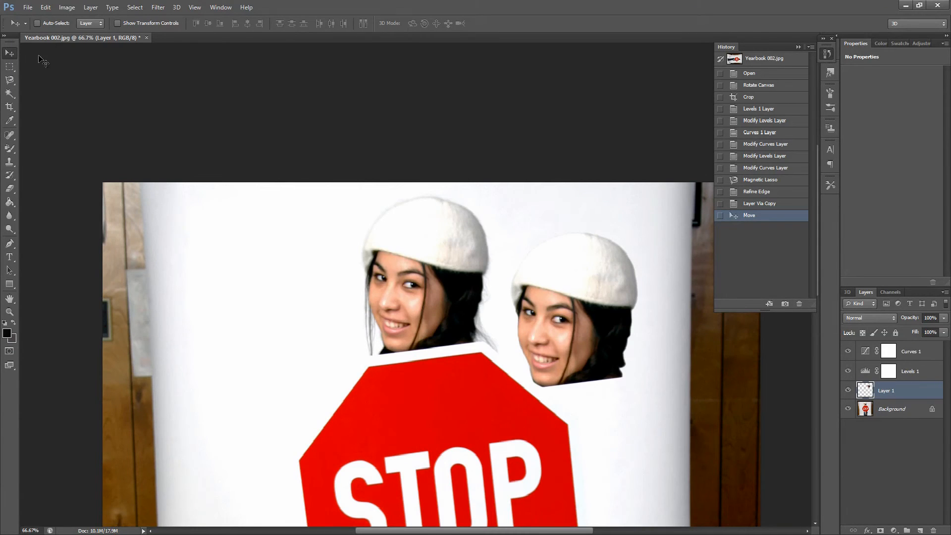
# Show transform controls, rotate the copied head about 47° clockwise and seat it against the sign's slanted edge
pyautogui.click(118, 23)
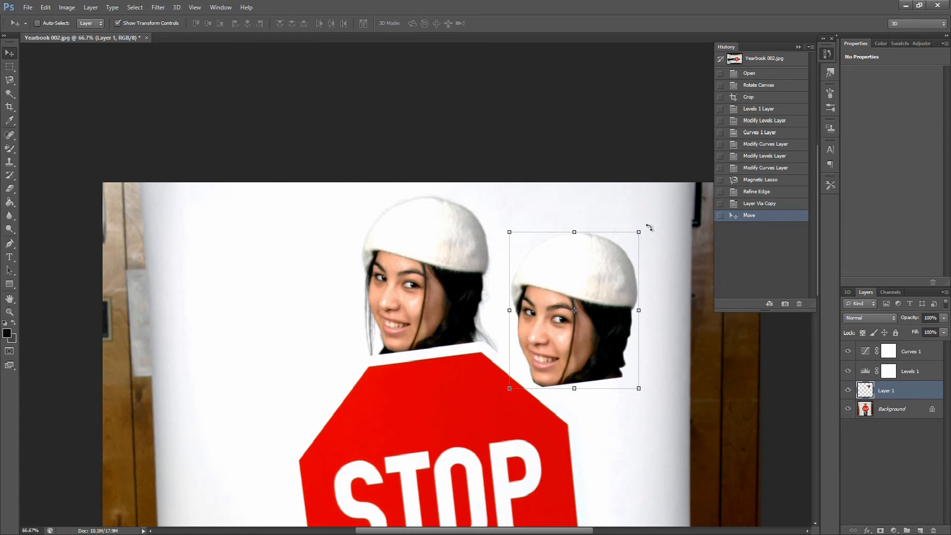
pyautogui.moveTo(645, 226); pyautogui.dragTo(664, 319)
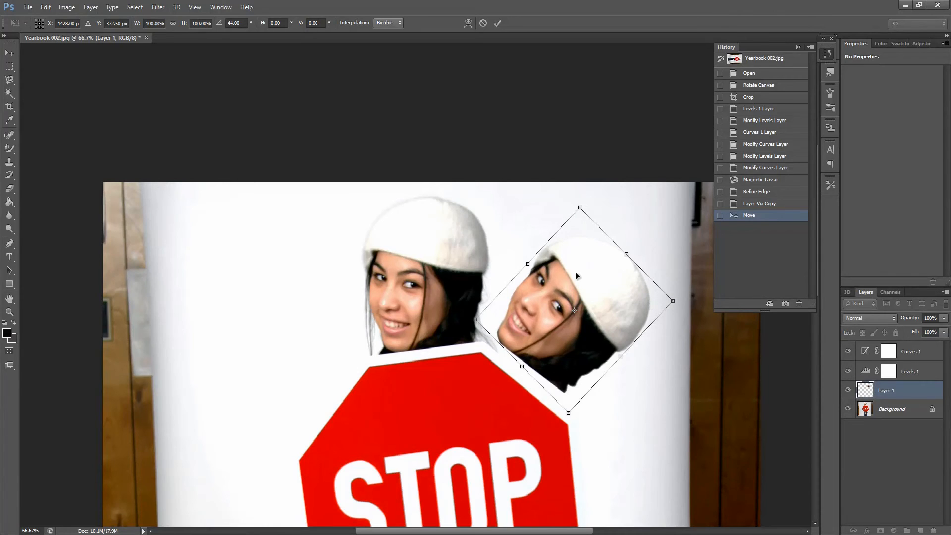
pyautogui.moveTo(578, 268); pyautogui.dragTo(575, 287)
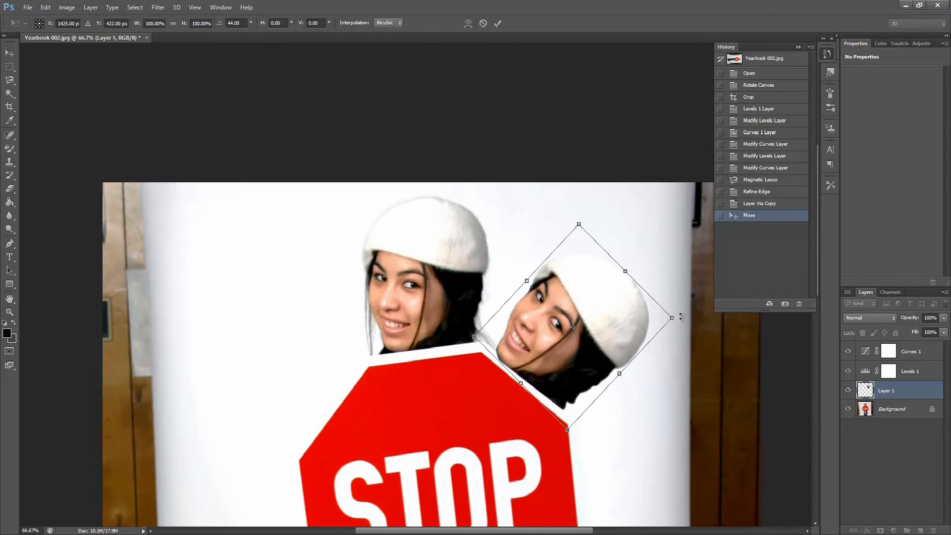
pyautogui.moveTo(681, 317); pyautogui.dragTo(679, 322)
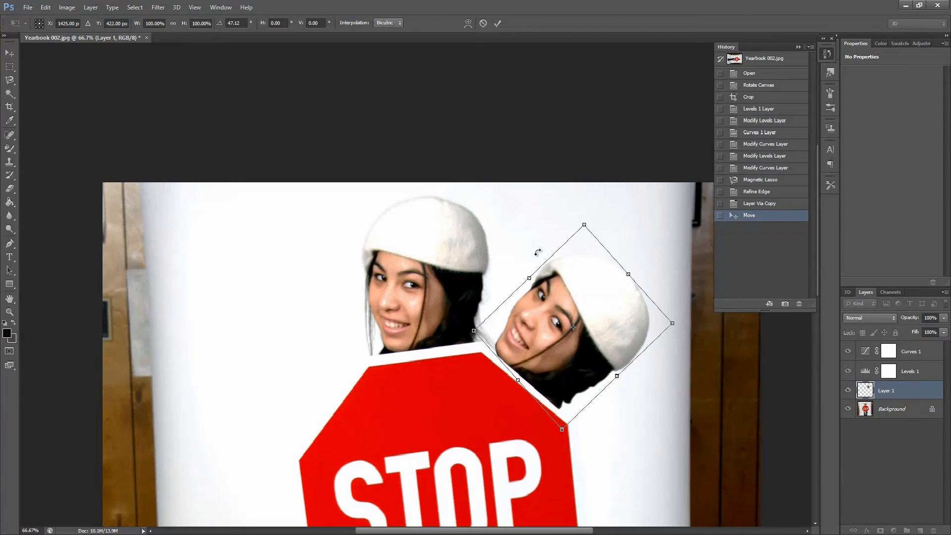
pyautogui.press('Return')
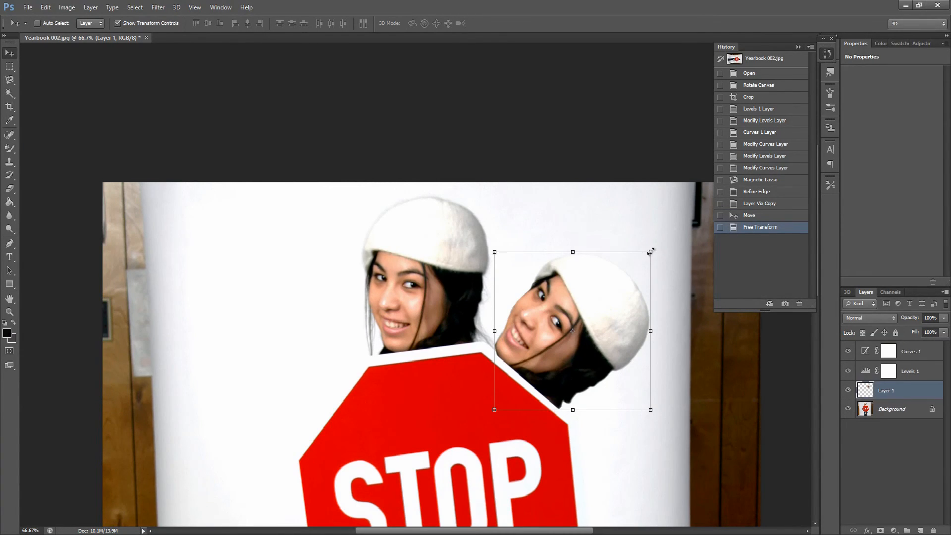
pyautogui.moveTo(573, 251); pyautogui.dragTo(573, 290)
pyautogui.moveTo(494, 350); pyautogui.dragTo(428, 305)
pyautogui.moveTo(428, 305); pyautogui.dragTo(509, 305)
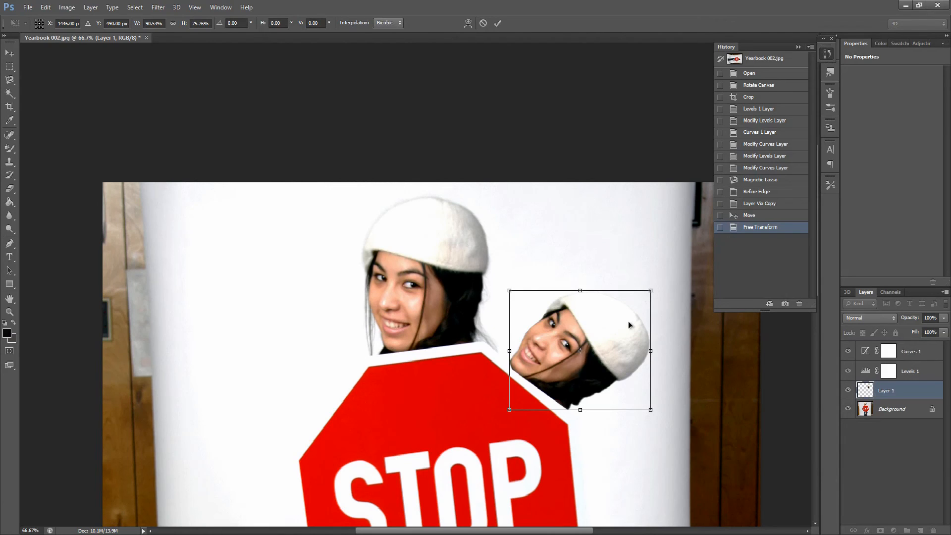
pyautogui.press('Escape')
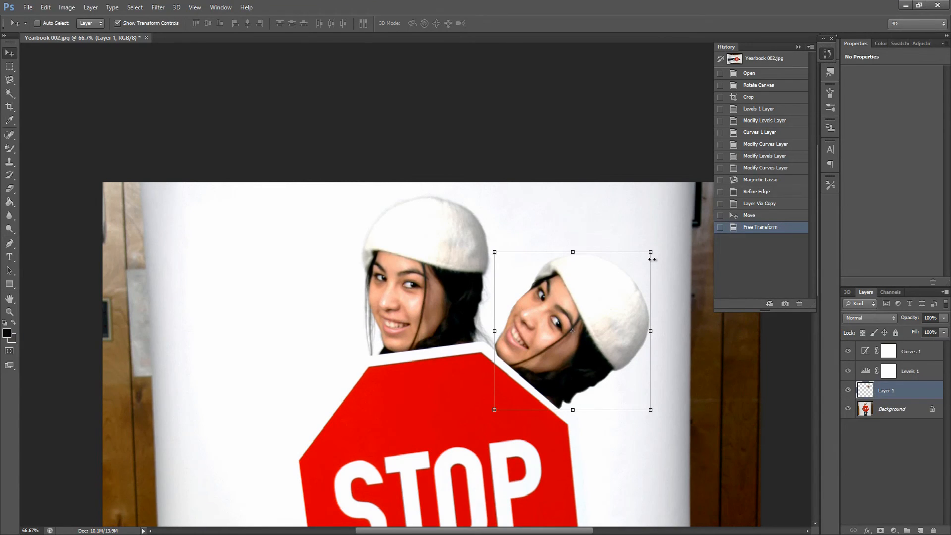
# Scale the copied head to about 72% in width and height and shift it up against the sign's slanted edge
pyautogui.moveTo(652, 252); pyautogui.dragTo(601, 288)
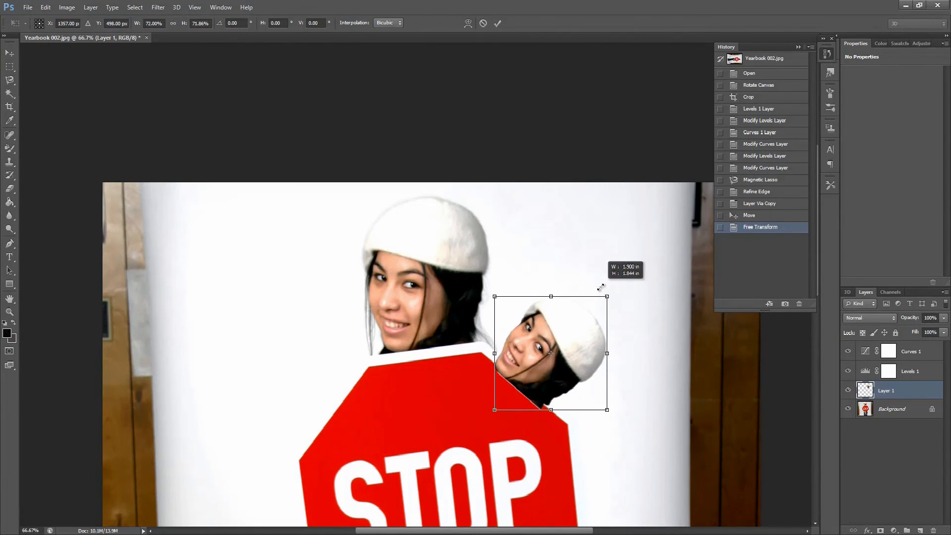
pyautogui.moveTo(570, 330); pyautogui.dragTo(573, 311)
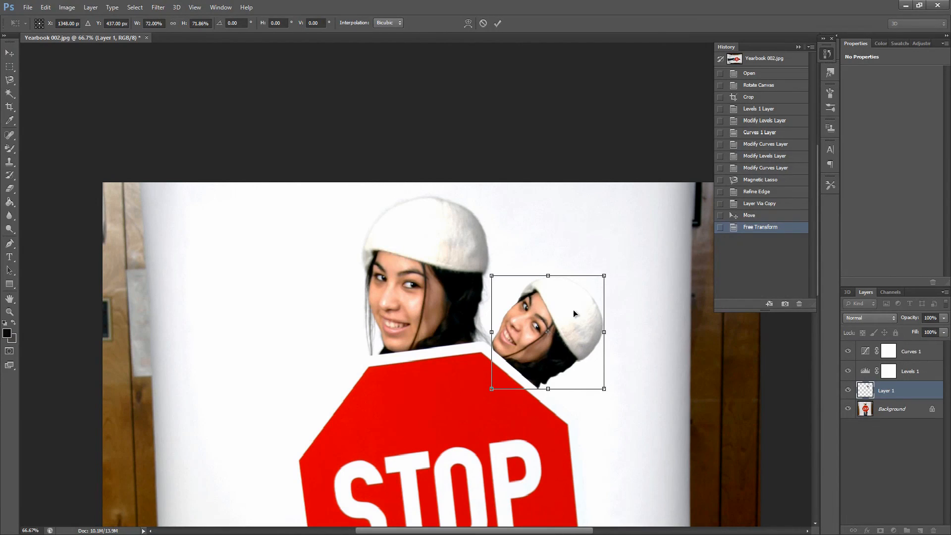
pyautogui.press('Return')
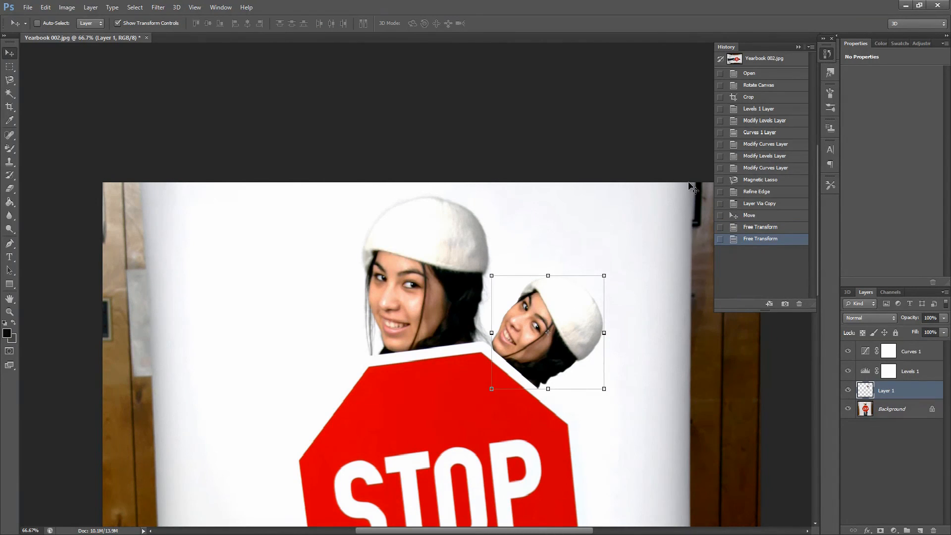
# Duplicate the copied head's layer, Layer 1, within the same document and name the duplicate Person Head 2
pyautogui.moveTo(475, 530); pyautogui.dragTo(513, 531)
pyautogui.moveTo(448, 530); pyautogui.dragTo(441, 530)
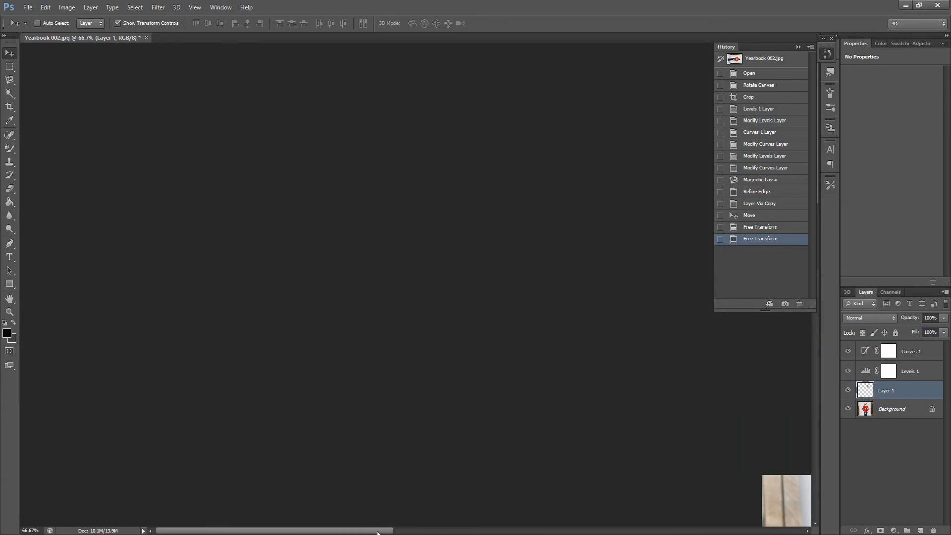
pyautogui.press('space')
pyautogui.moveTo(500, 344); pyautogui.dragTo(333, 158)
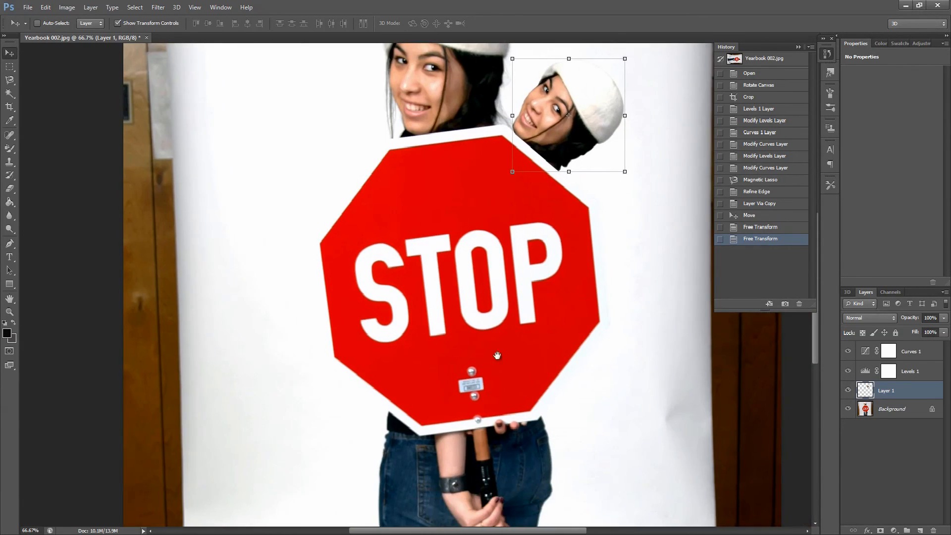
pyautogui.moveTo(519, 285); pyautogui.dragTo(477, 385)
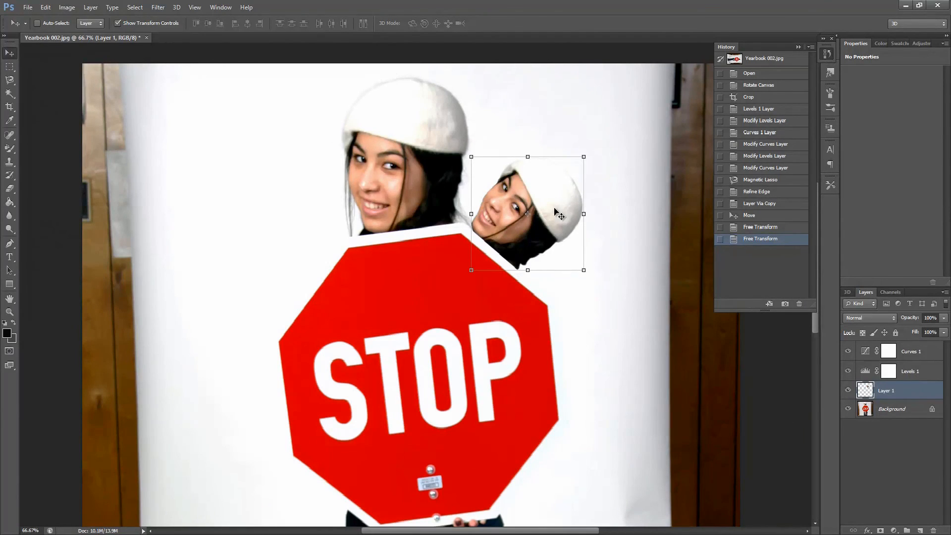
pyautogui.rightClick(900, 391)
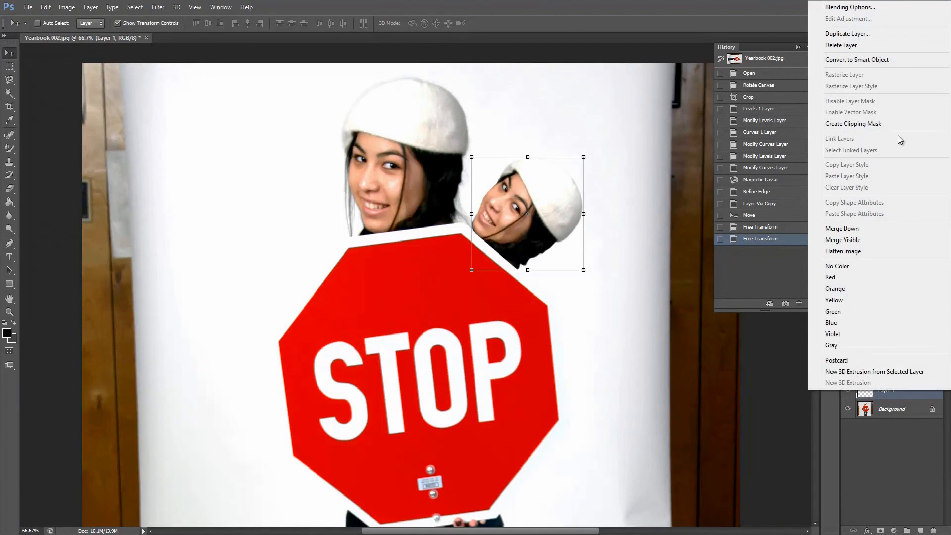
pyautogui.click(852, 34)
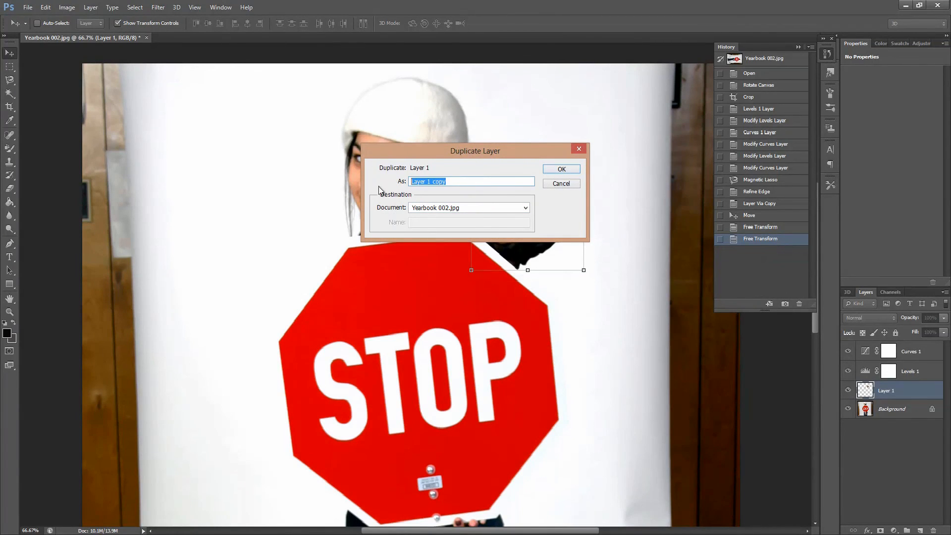
pyautogui.write('pE')
pyautogui.click(555, 170)
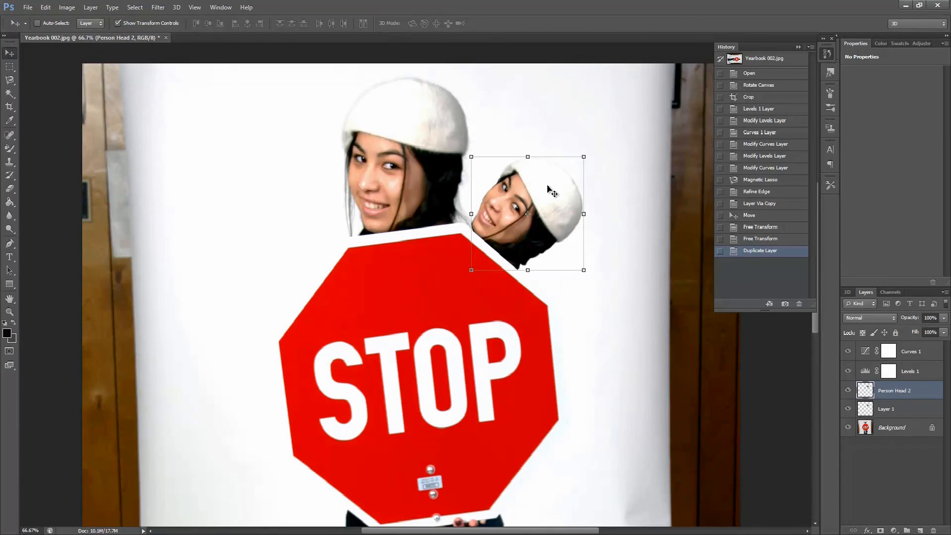
# Move the duplicated head to the stop sign's upper-left slanted edge and rotate it about 92.5° counter-clockwise to sit against that edge
pyautogui.moveTo(552, 192); pyautogui.dragTo(307, 213)
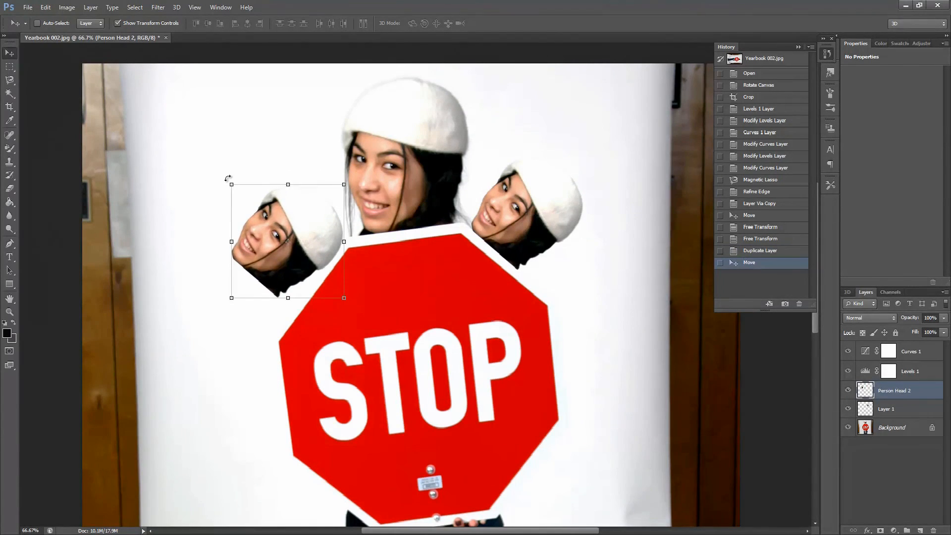
pyautogui.moveTo(228, 177); pyautogui.dragTo(149, 392)
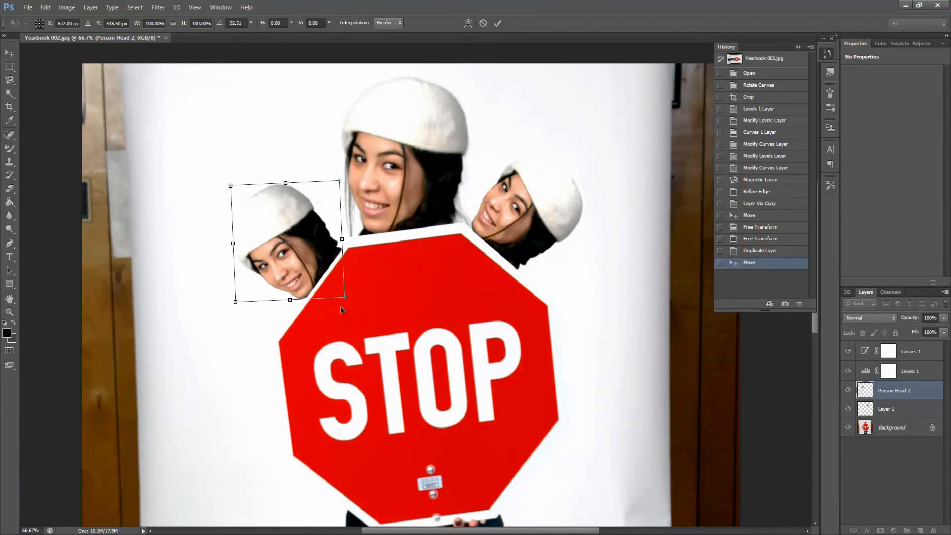
pyautogui.moveTo(305, 247); pyautogui.dragTo(301, 244)
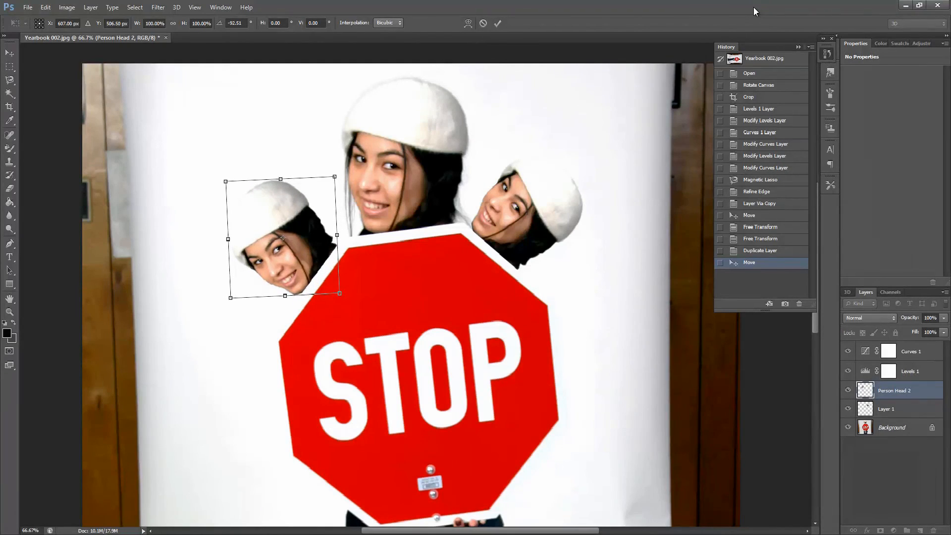
pyautogui.press('Return')
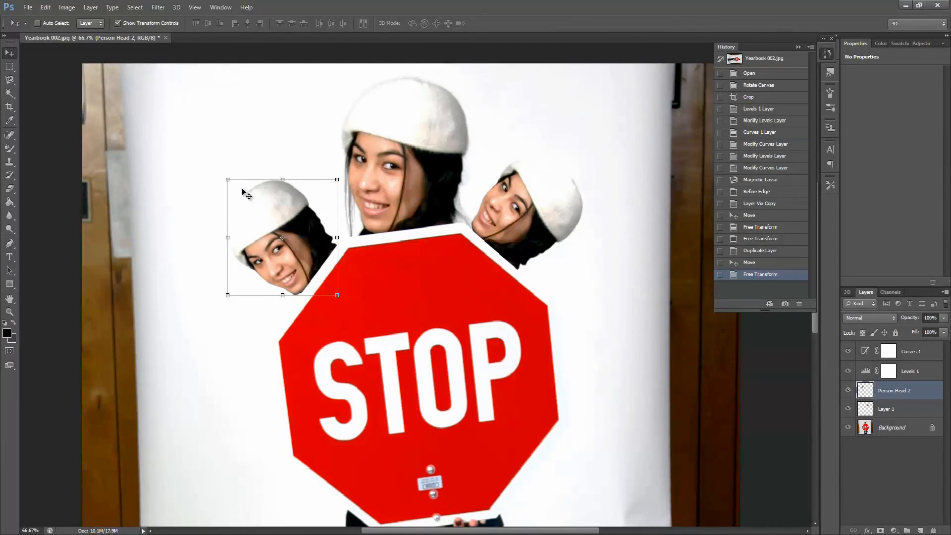
# Flip the Person Head 2 layer horizontally and rotate it about 103° counter-clockwise so its neck meets the sign's upper-left edge
pyautogui.click(45, 7)
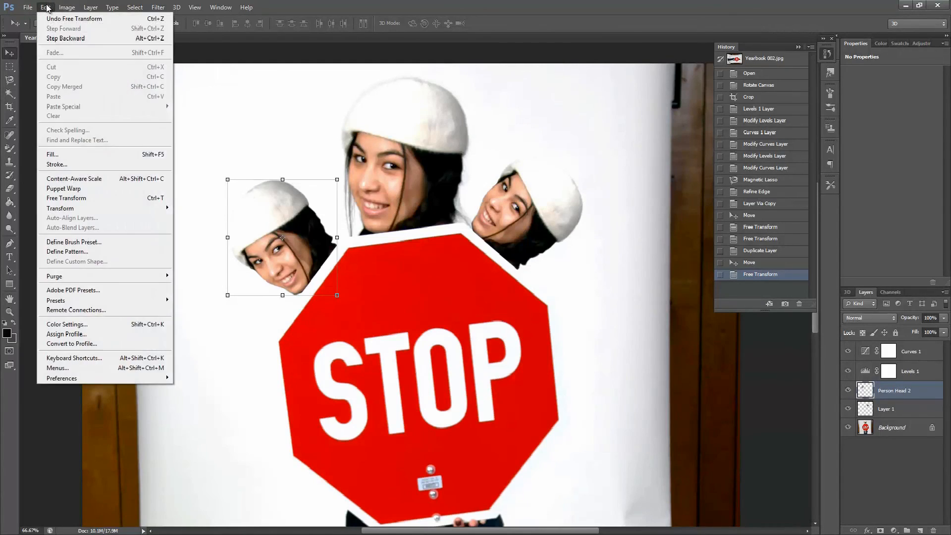
pyautogui.moveTo(65, 208)
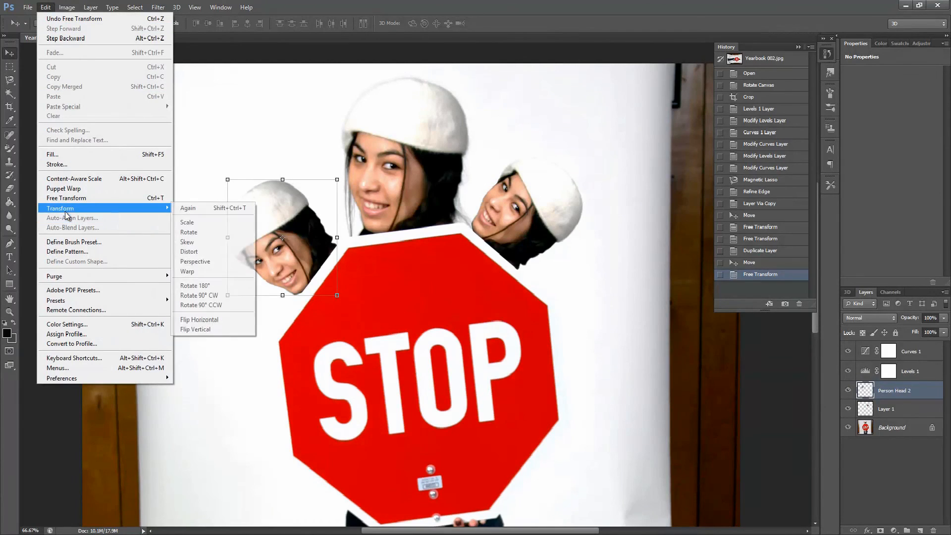
pyautogui.click(200, 322)
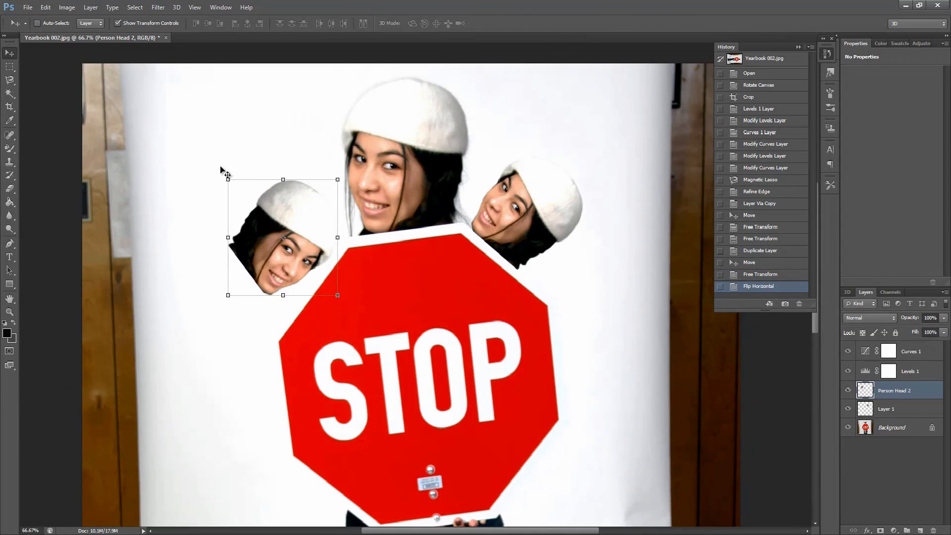
pyautogui.moveTo(198, 183); pyautogui.dragTo(162, 440)
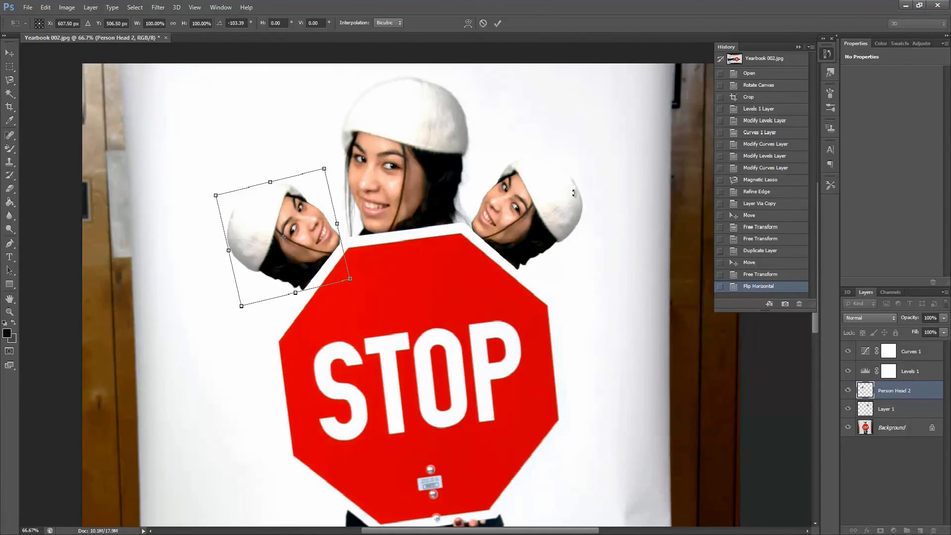
pyautogui.press('Return')
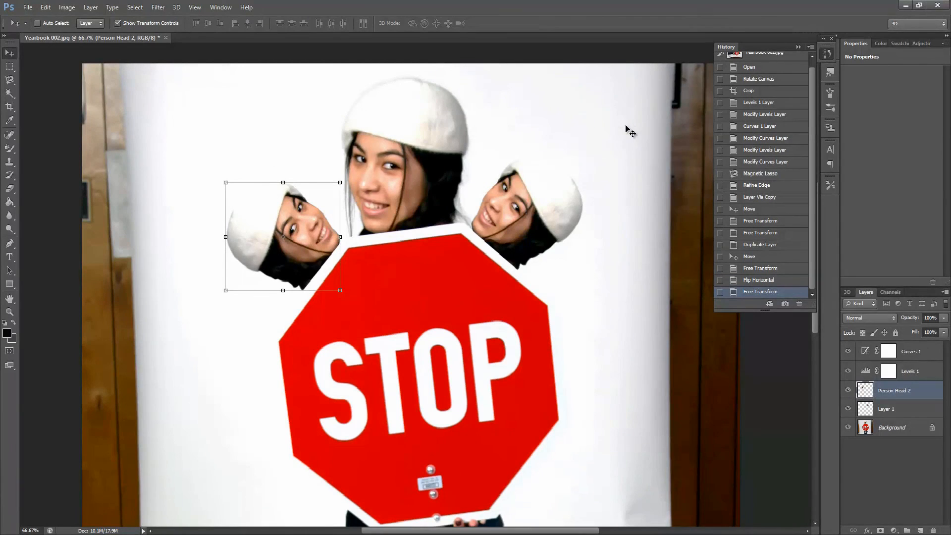
pyautogui.hotkey('ctrl', '-')
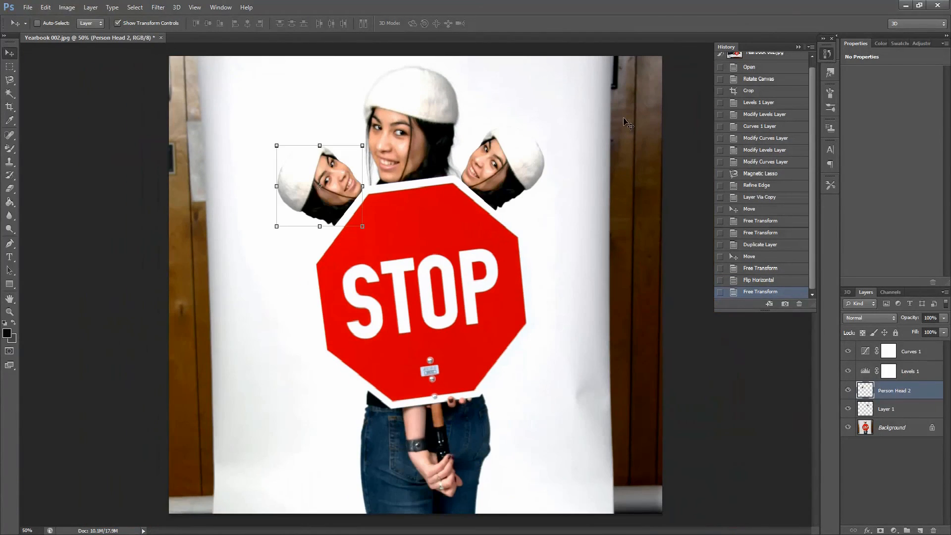
pyautogui.hotkey('ctrl', '-')
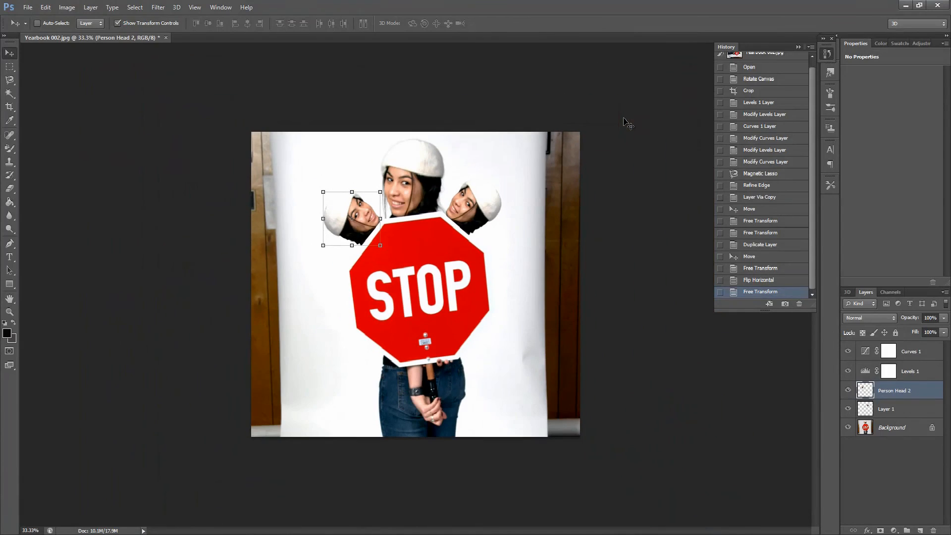